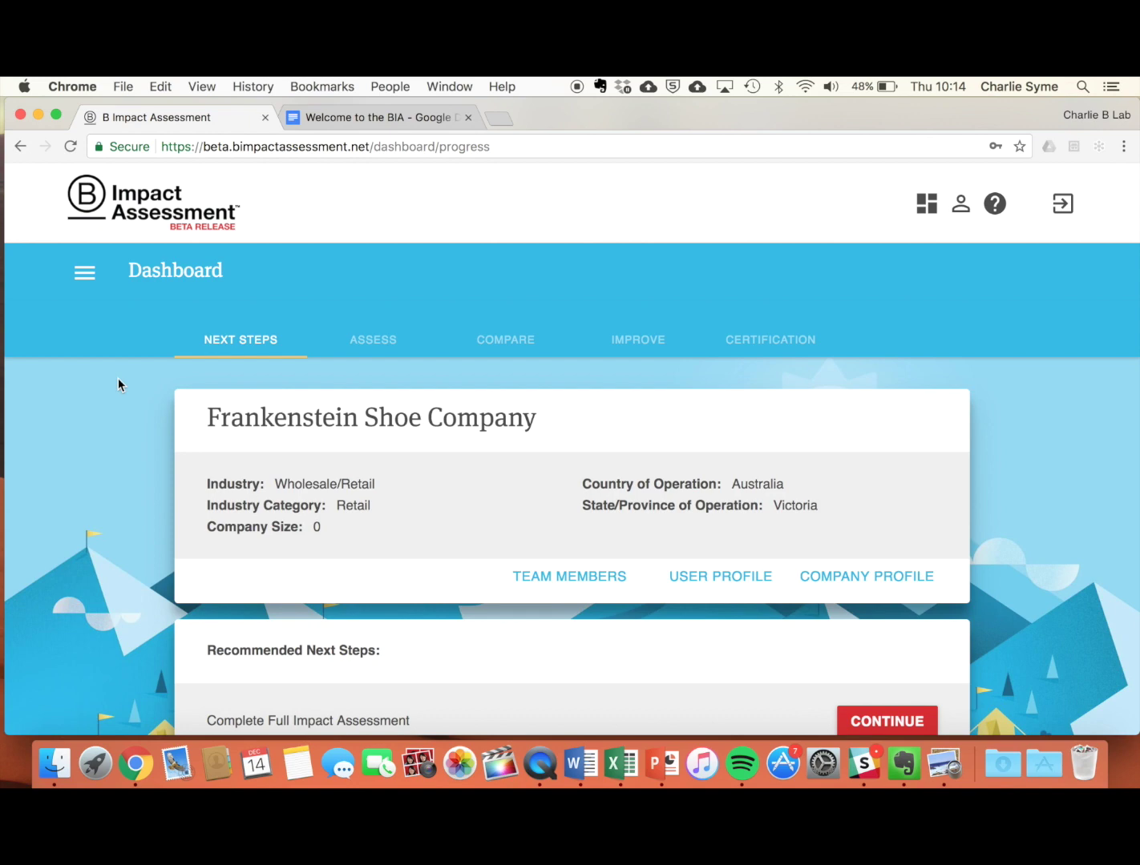
Use the side menu to reach Assess > Full Impact Assessment > Governance Mission & Engagement
click(86, 276)
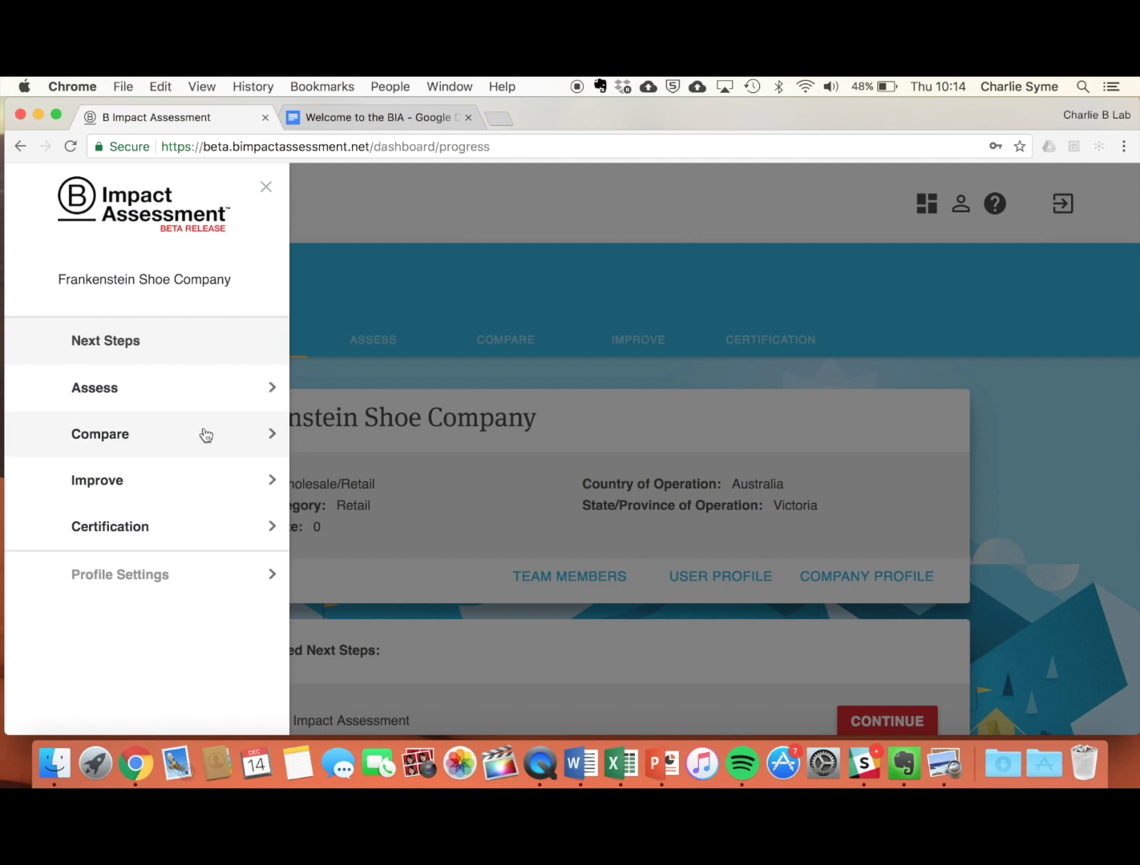
click(251, 402)
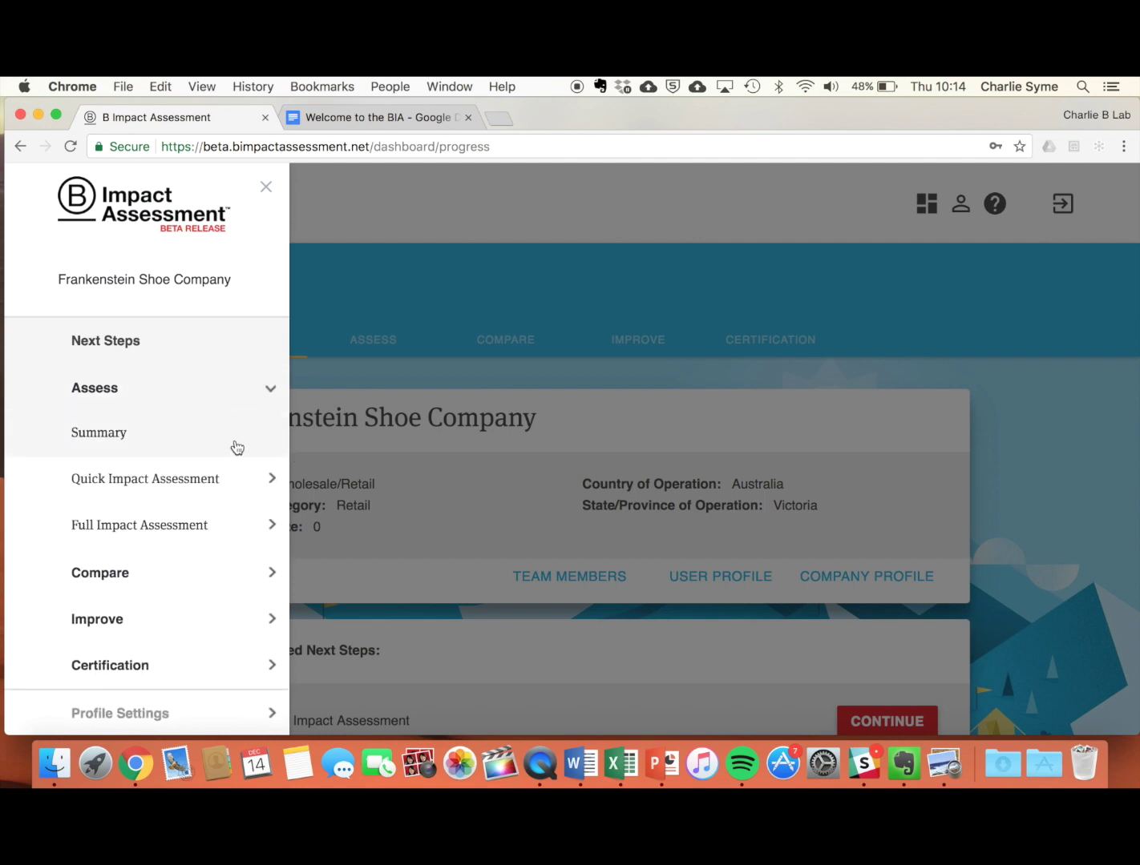
click(208, 529)
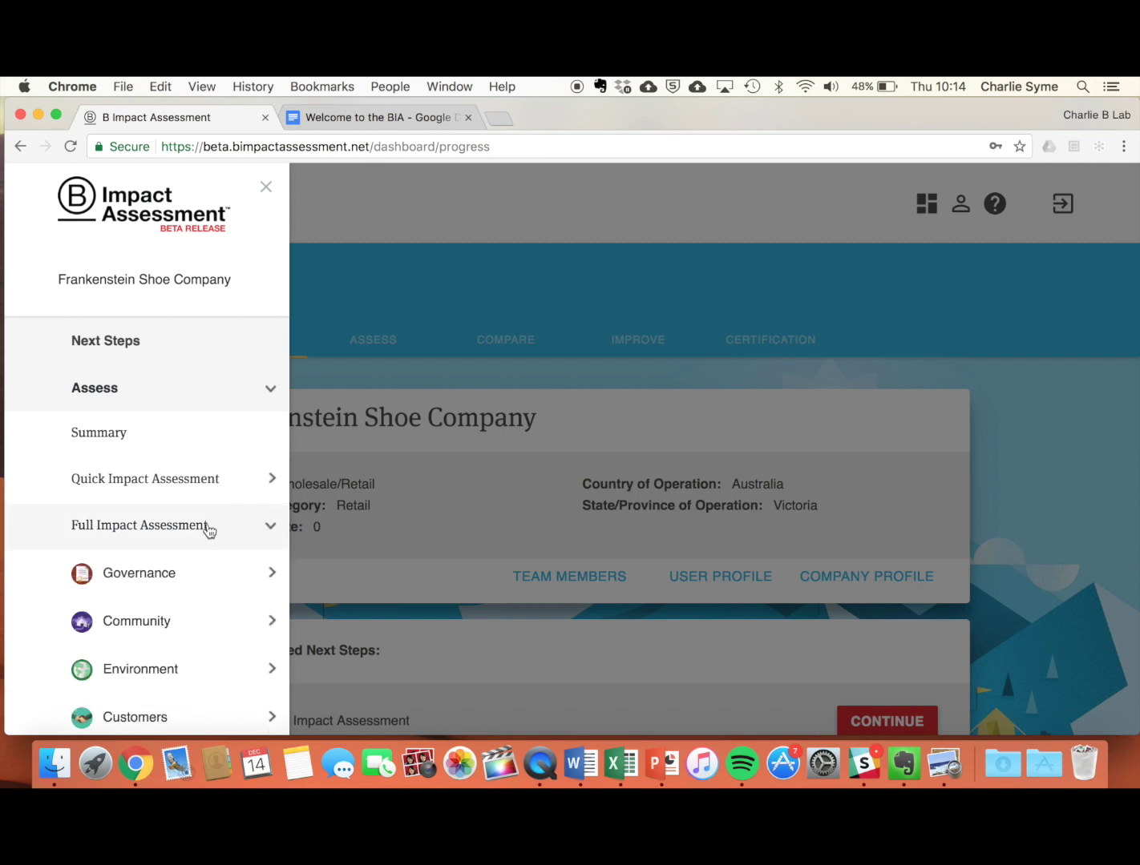
scroll(209, 527, down, 3)
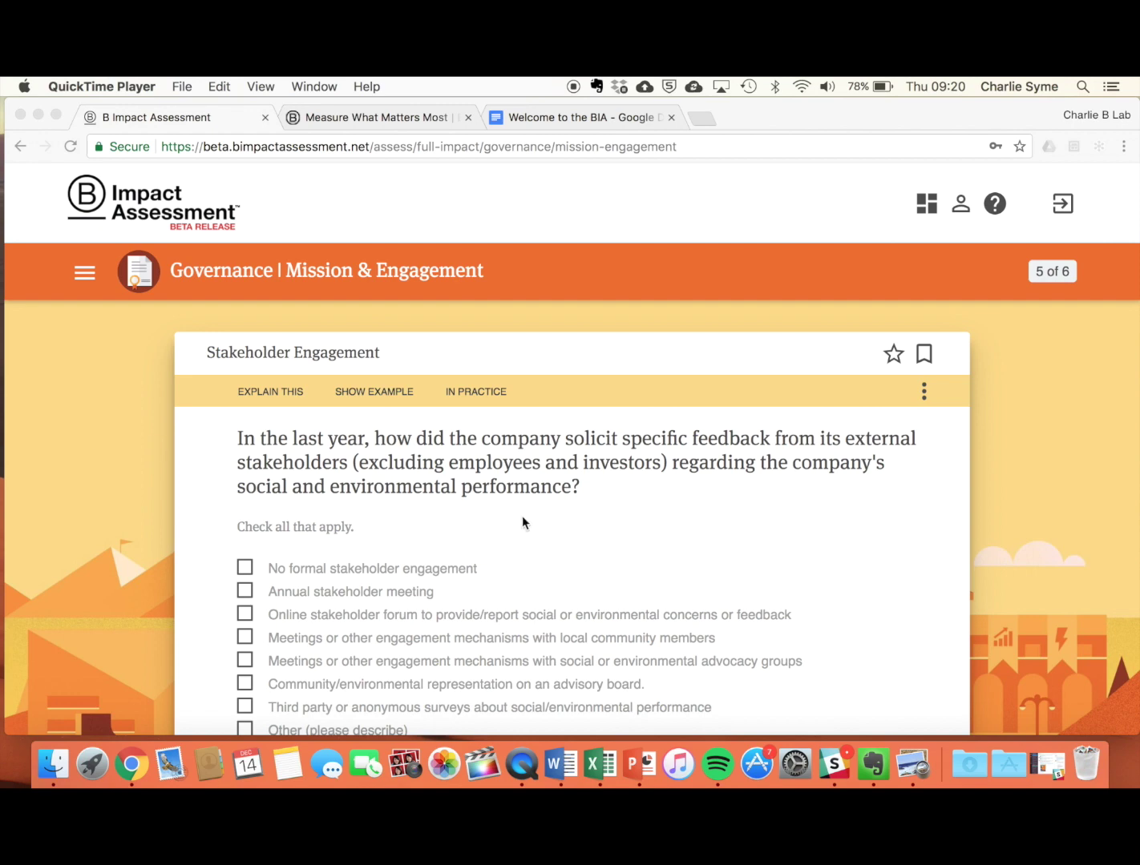
Bookmark the Stakeholder Engagement question (5 of 6) to revisit later
scroll(670, 529, down, 2)
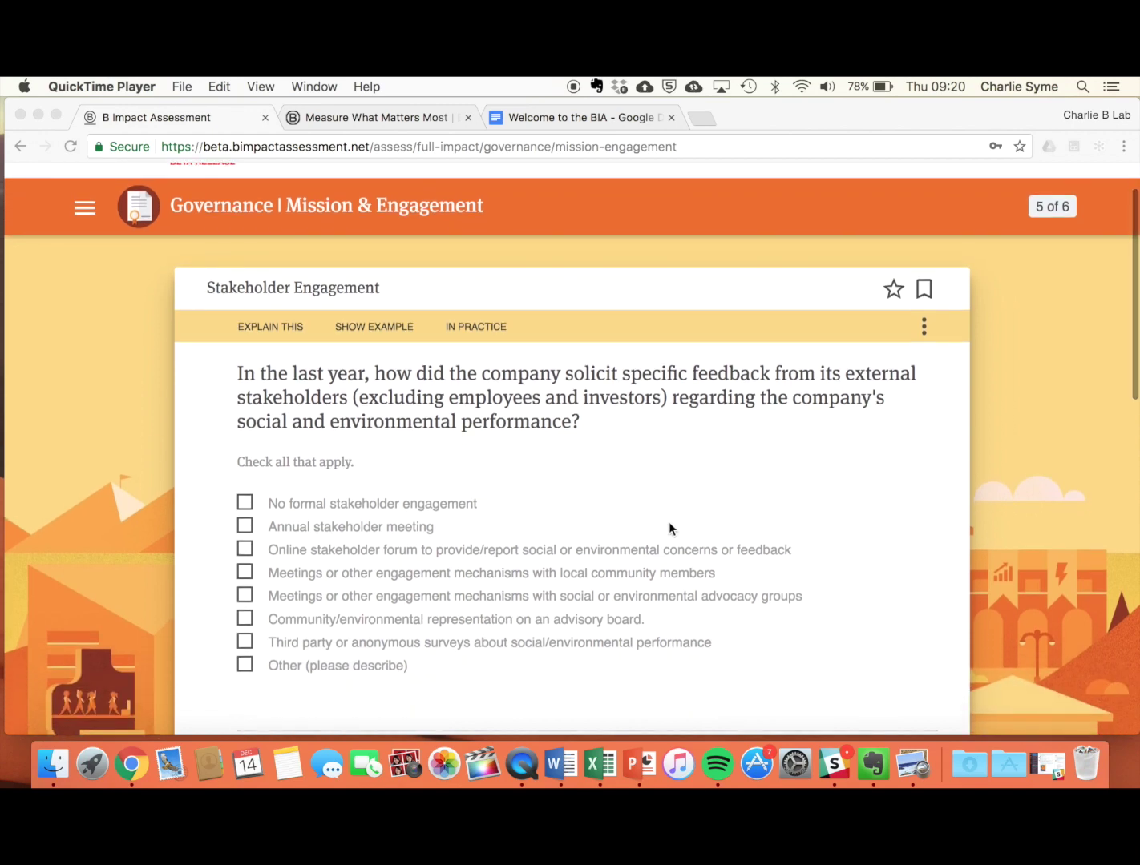
click(896, 297)
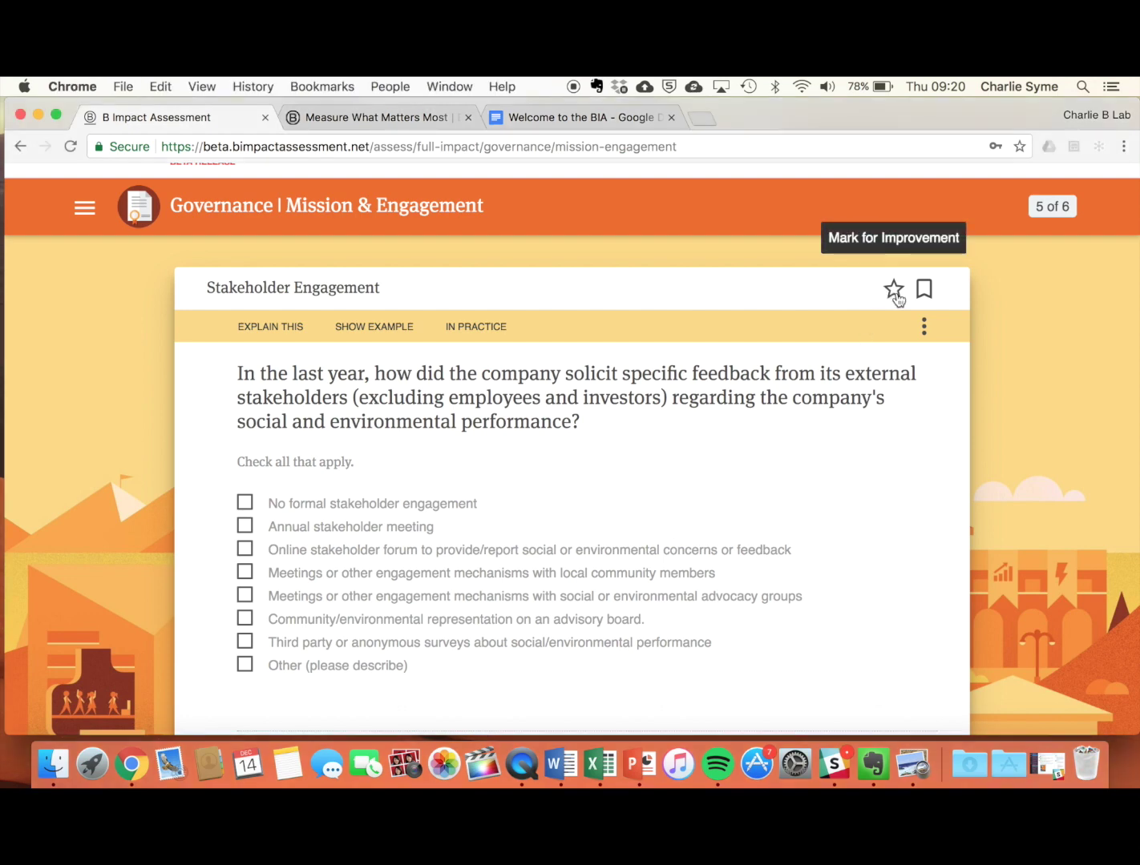
click(927, 295)
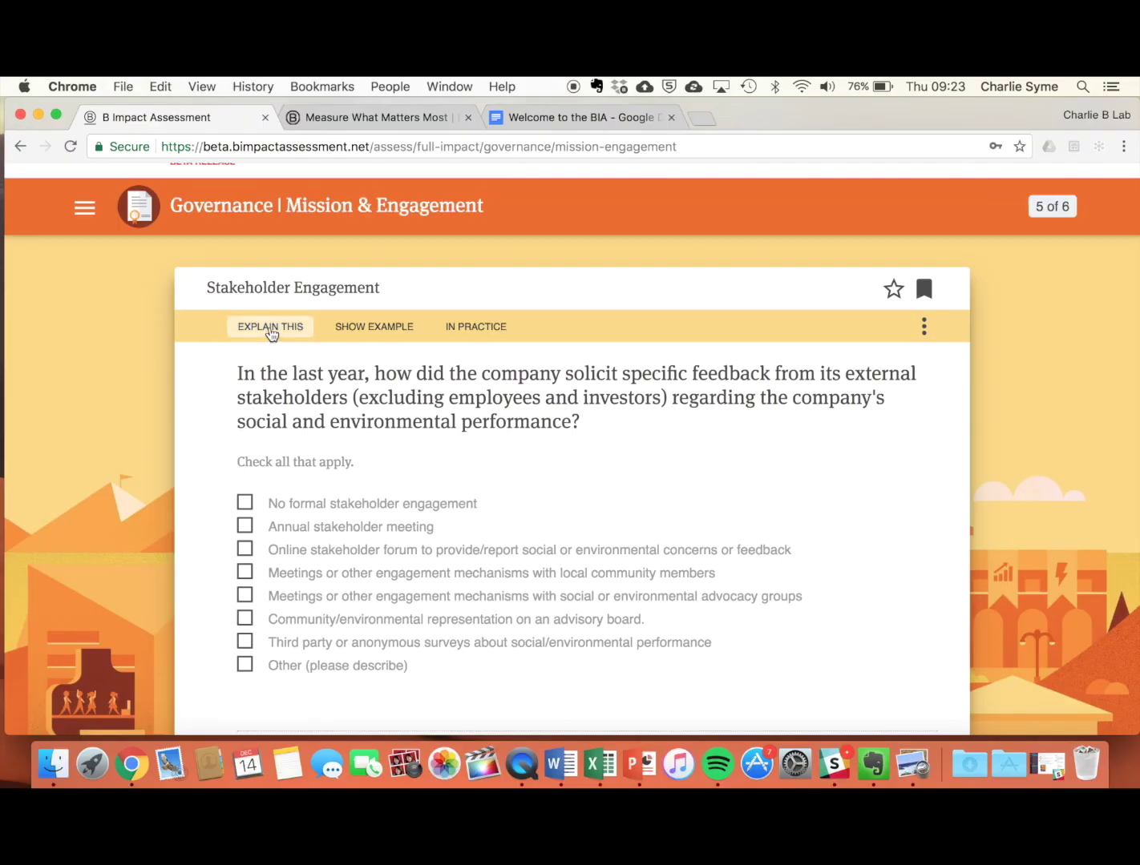
Show Stakeholder Engagement's explanation, Lumni example and in-practice guidance, then open its options menu
click(270, 328)
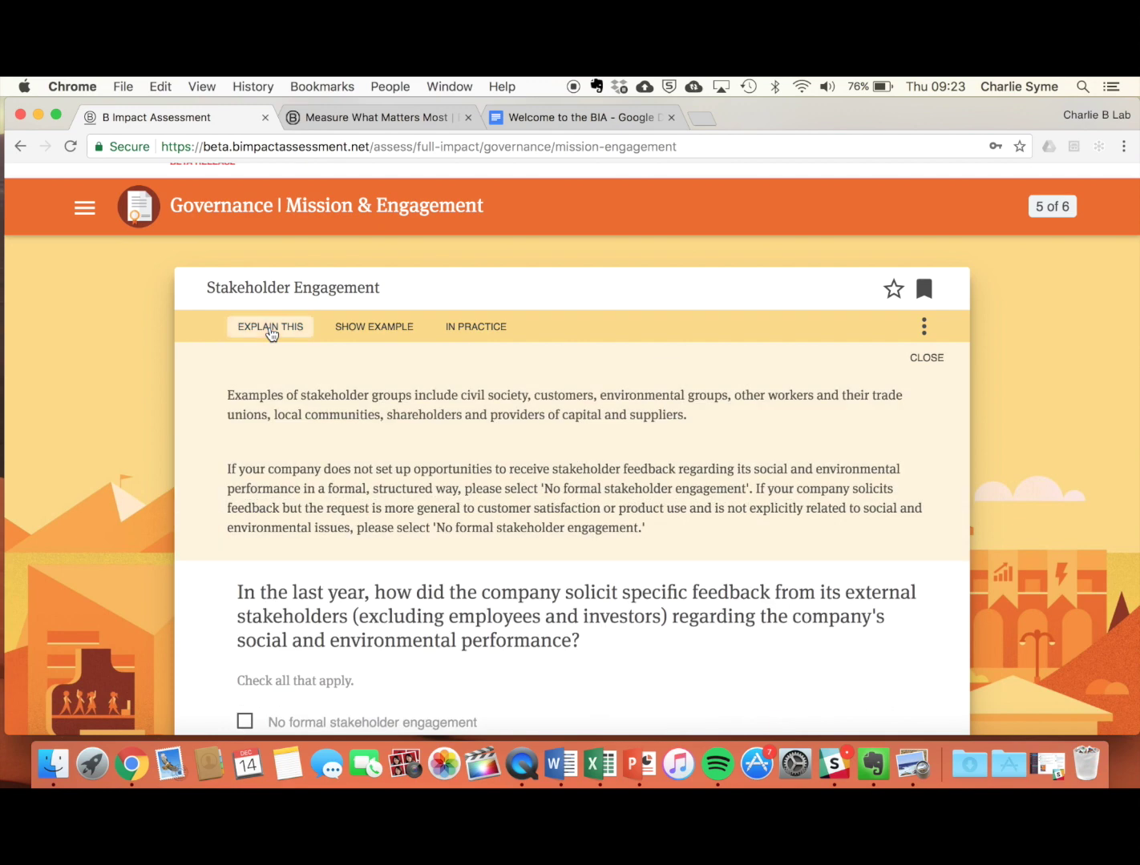
click(370, 330)
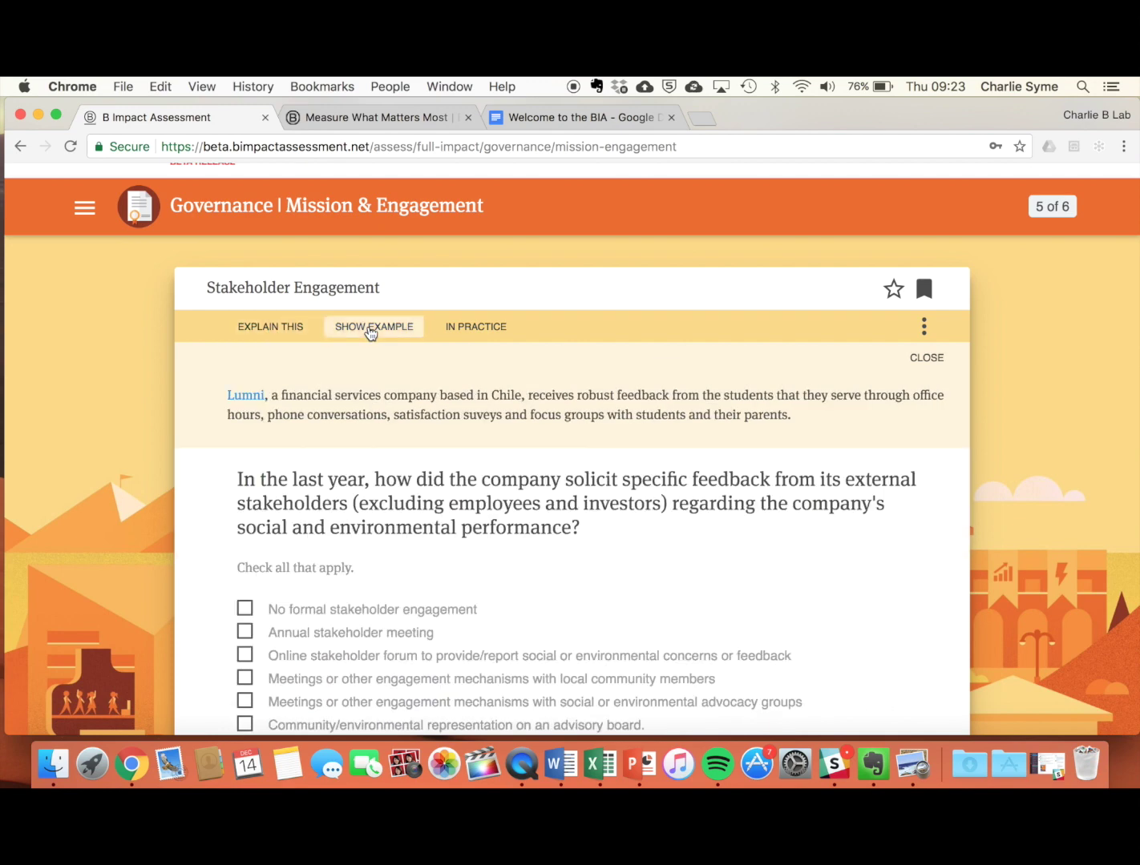
click(487, 332)
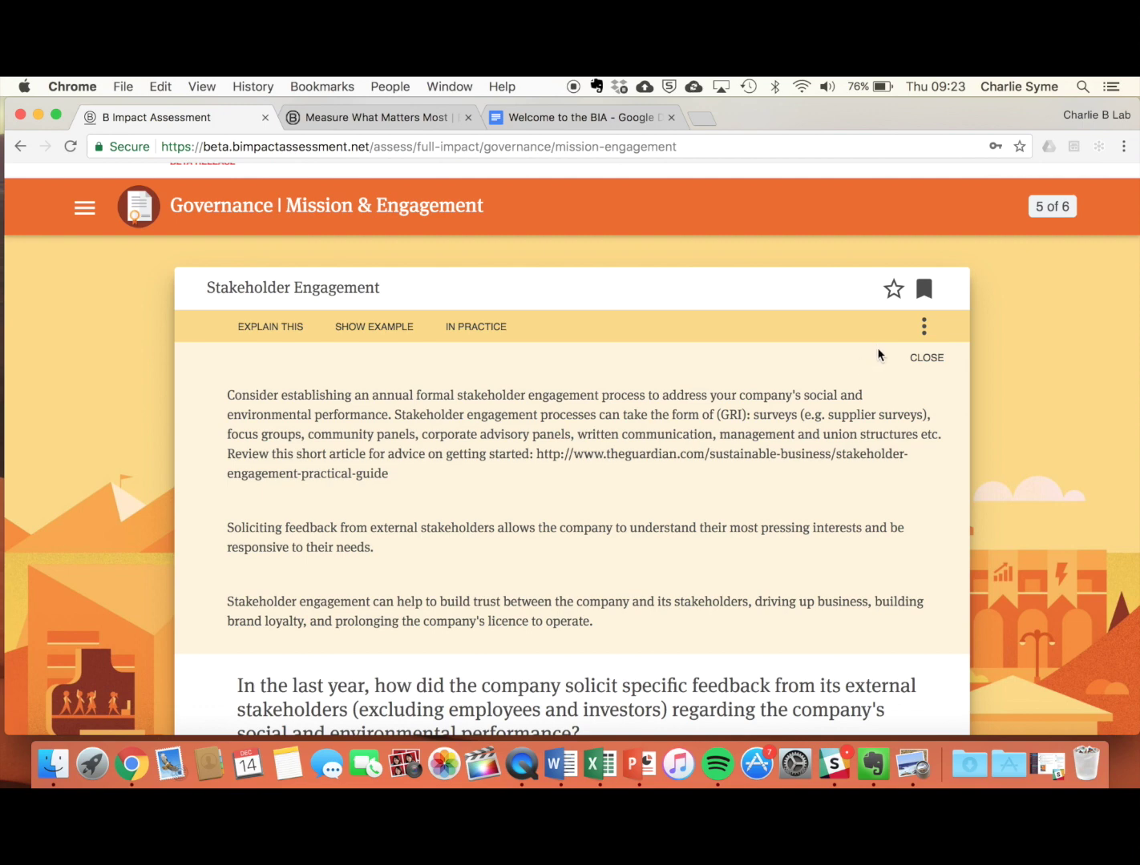
click(927, 328)
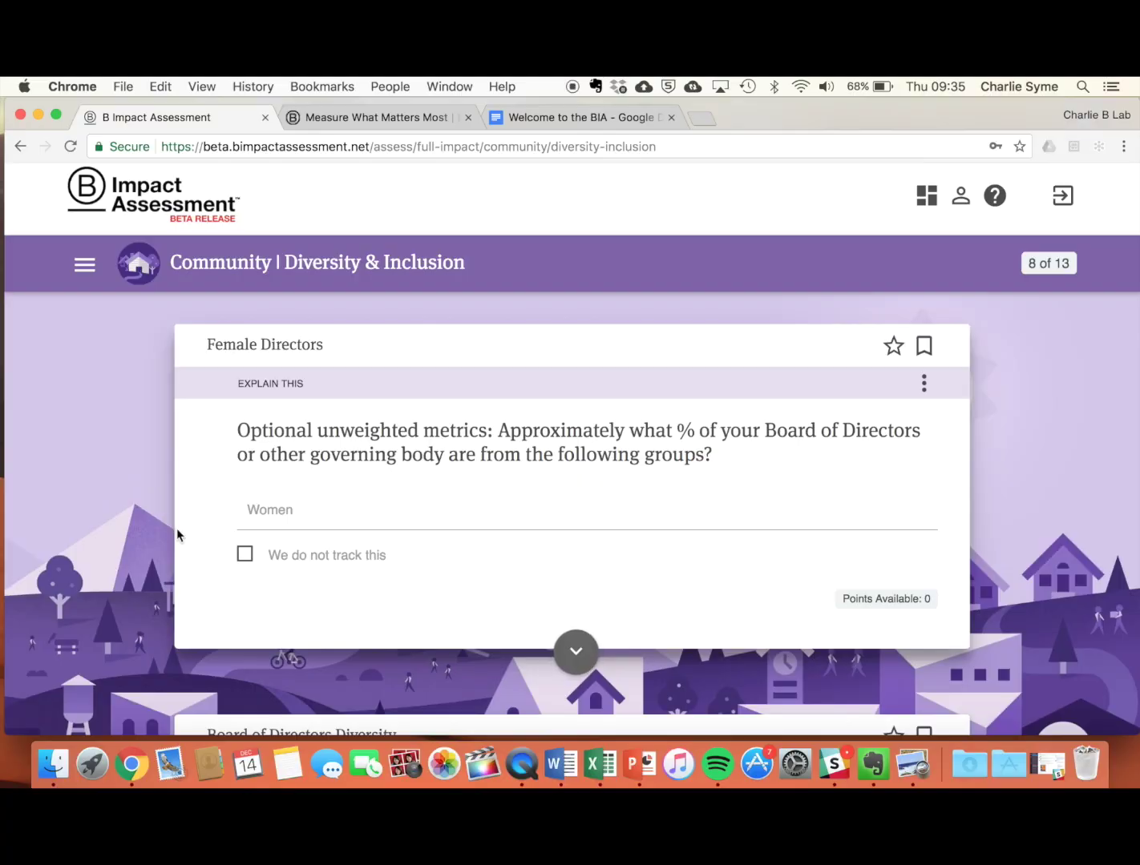
Answer Female Directors with 'We do not track this' and save the answer
click(245, 558)
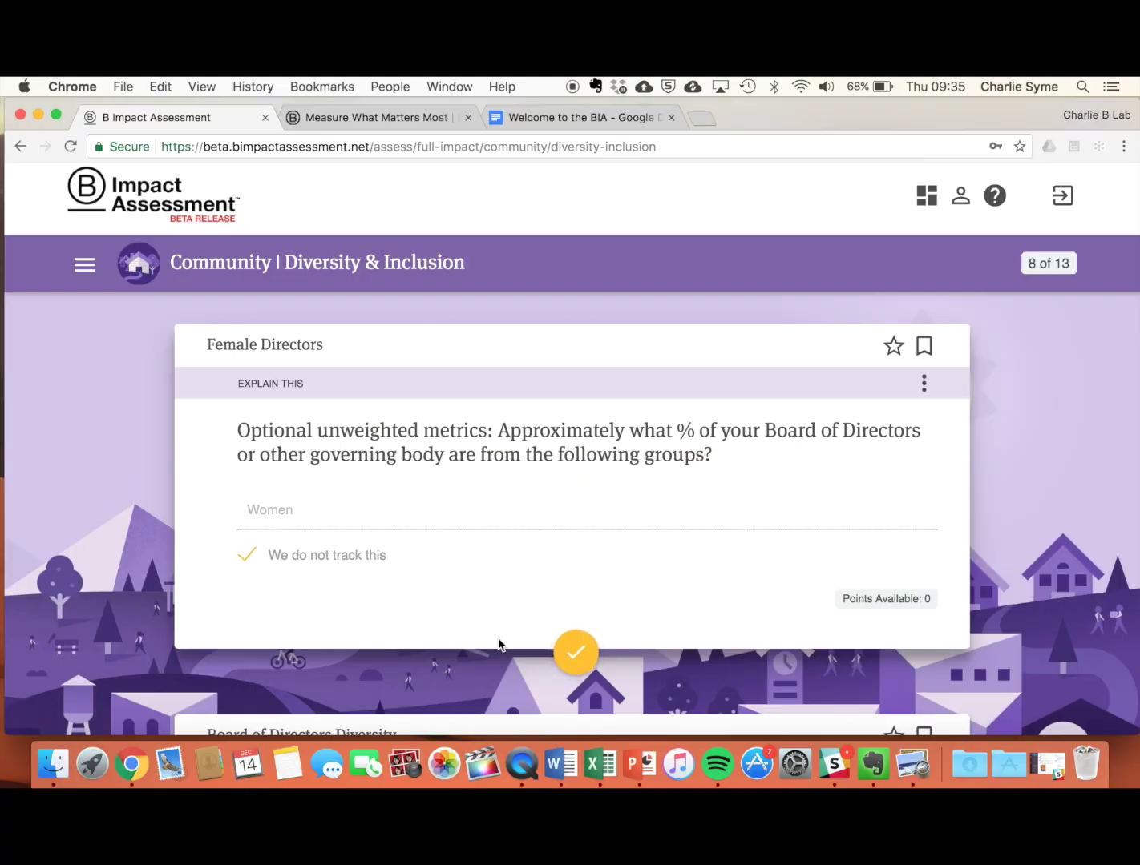
click(579, 656)
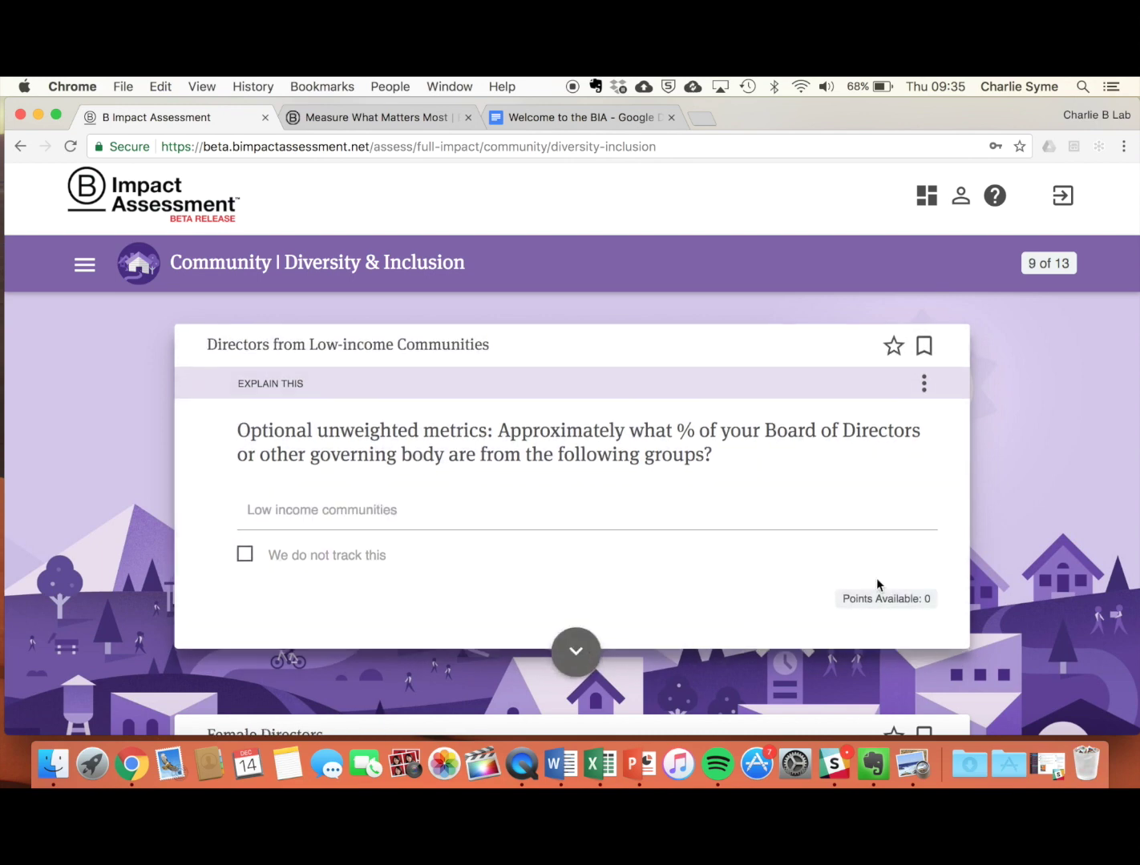
scroll(877, 587, down, 5)
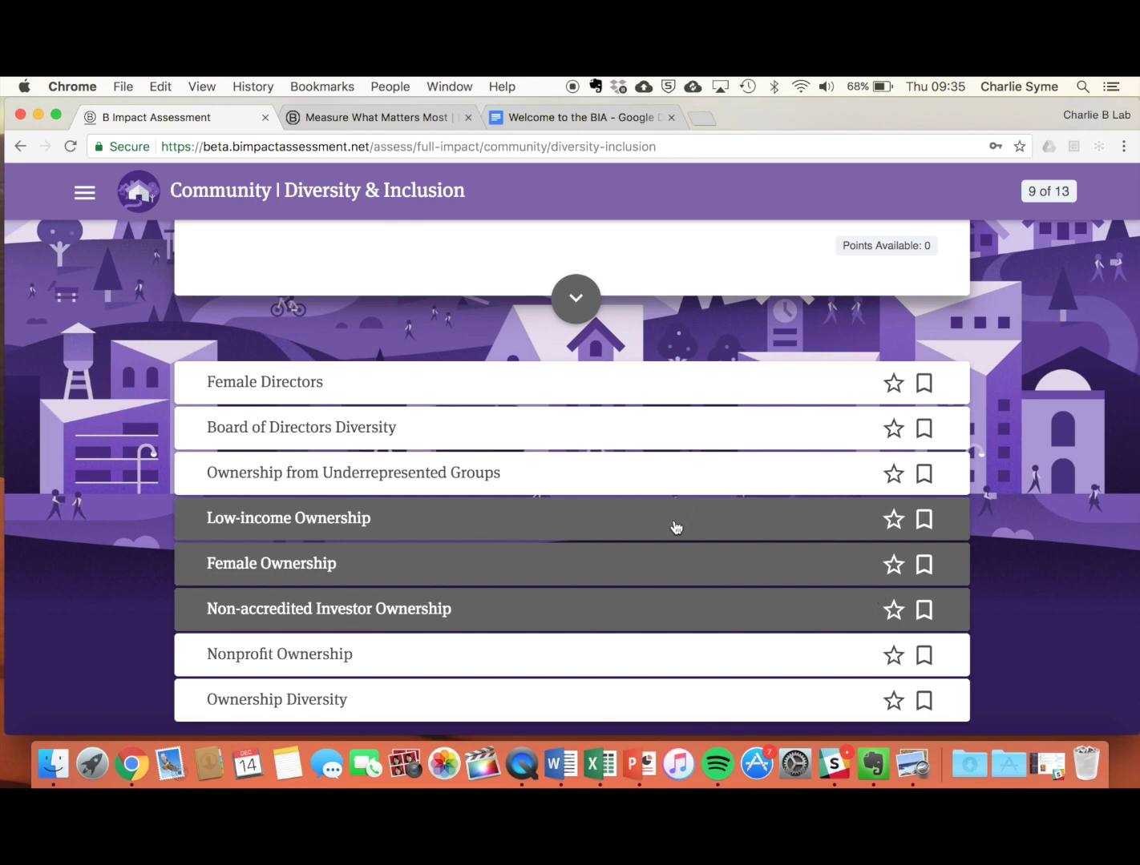
scroll(676, 526, up, 5)
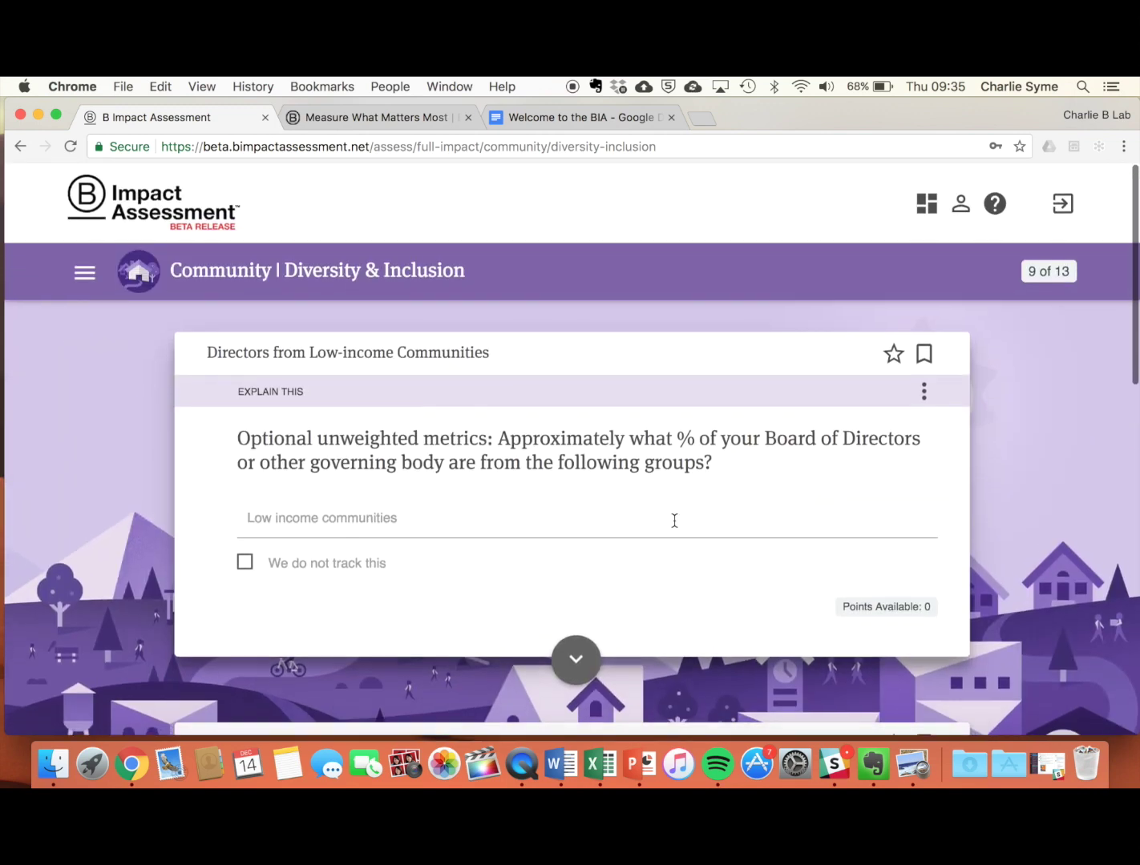
Open the side navigation and browse the remaining Diversity & Inclusion questions
click(89, 284)
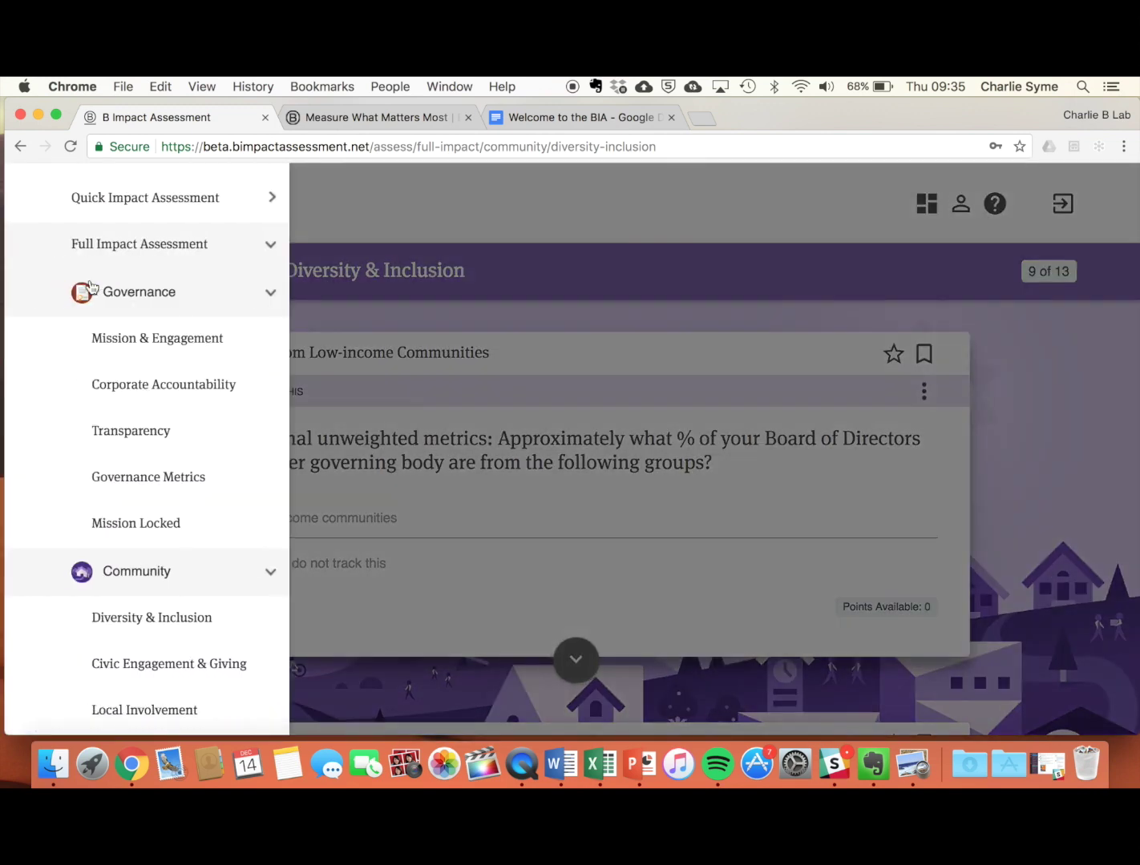
scroll(209, 378, down, 6)
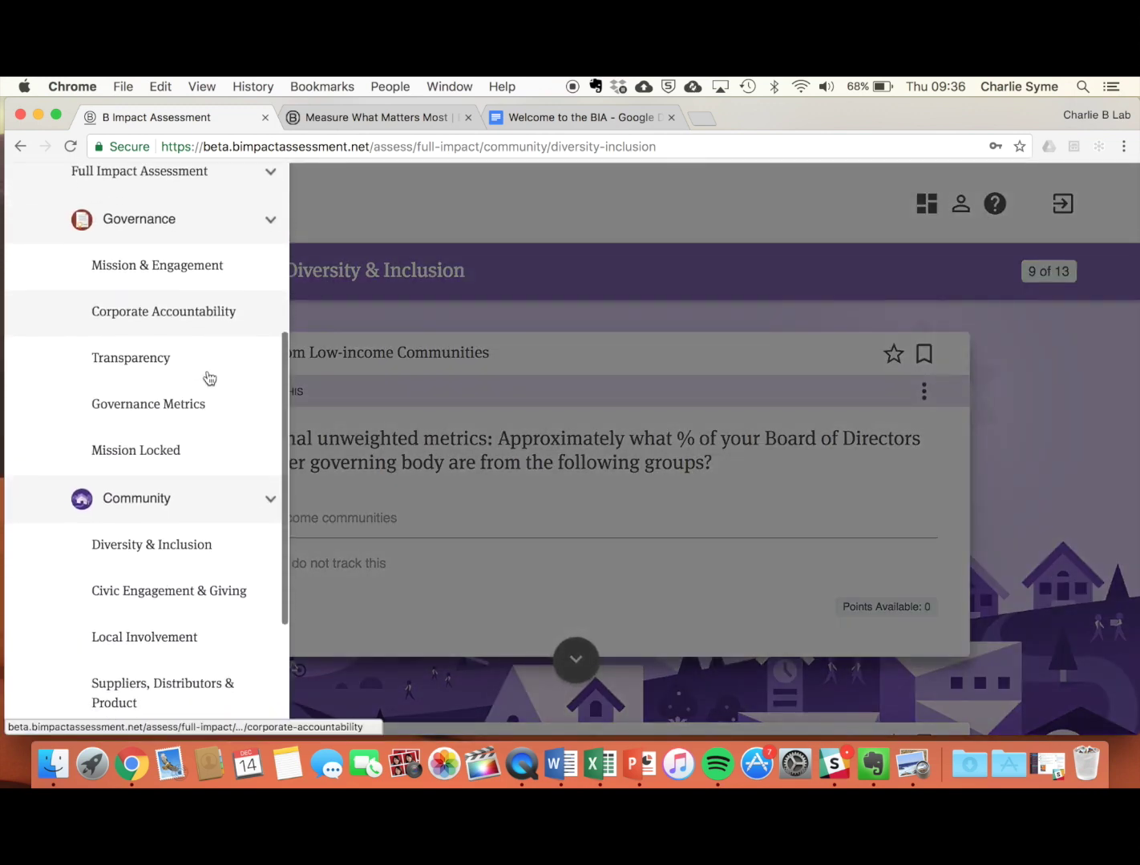
scroll(209, 378, up, 4)
scroll(209, 379, up, 2)
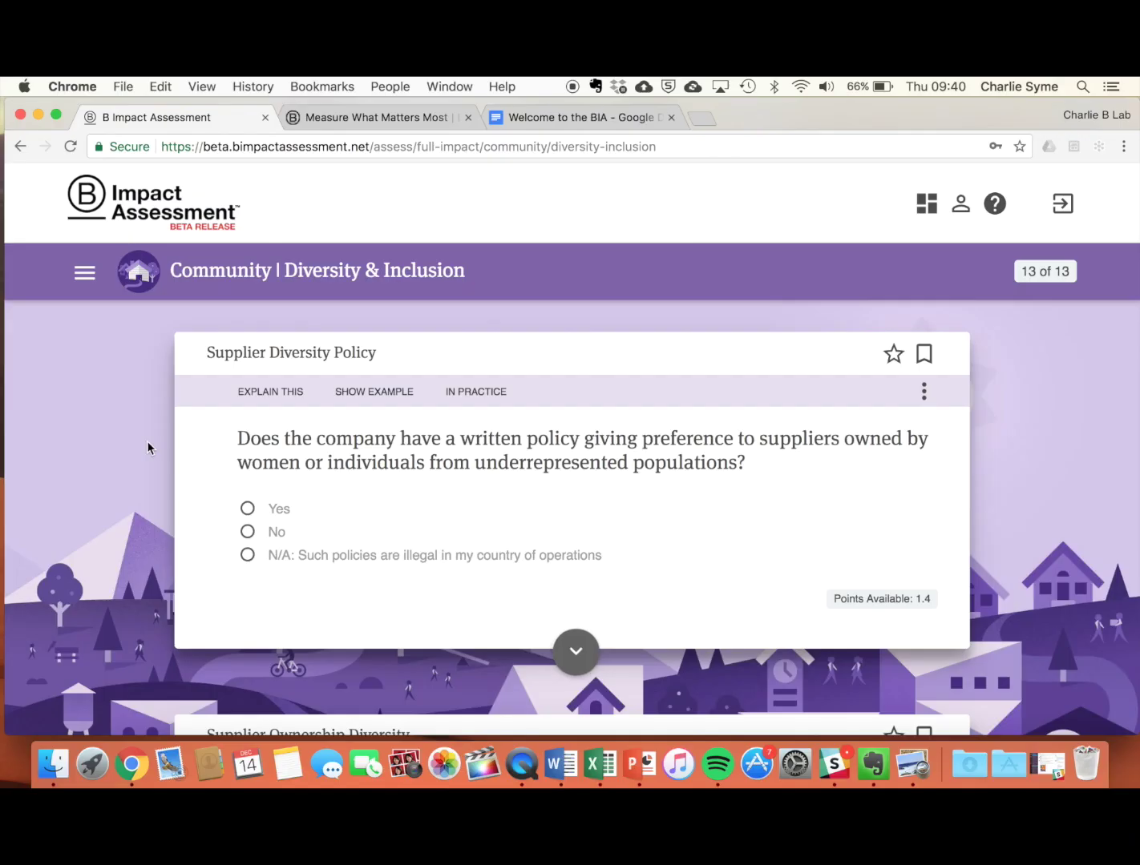
scroll(146, 447, down, 1)
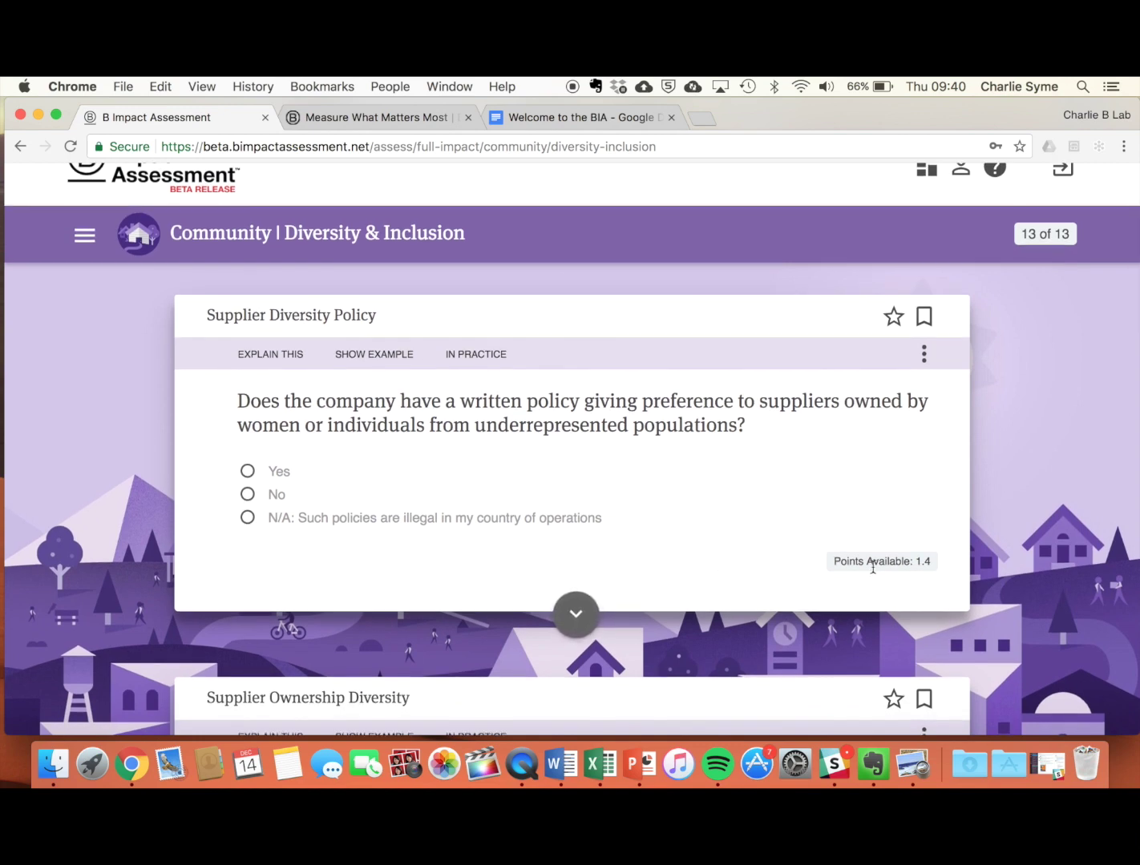
scroll(872, 567, down, 5)
scroll(872, 571, down, 2)
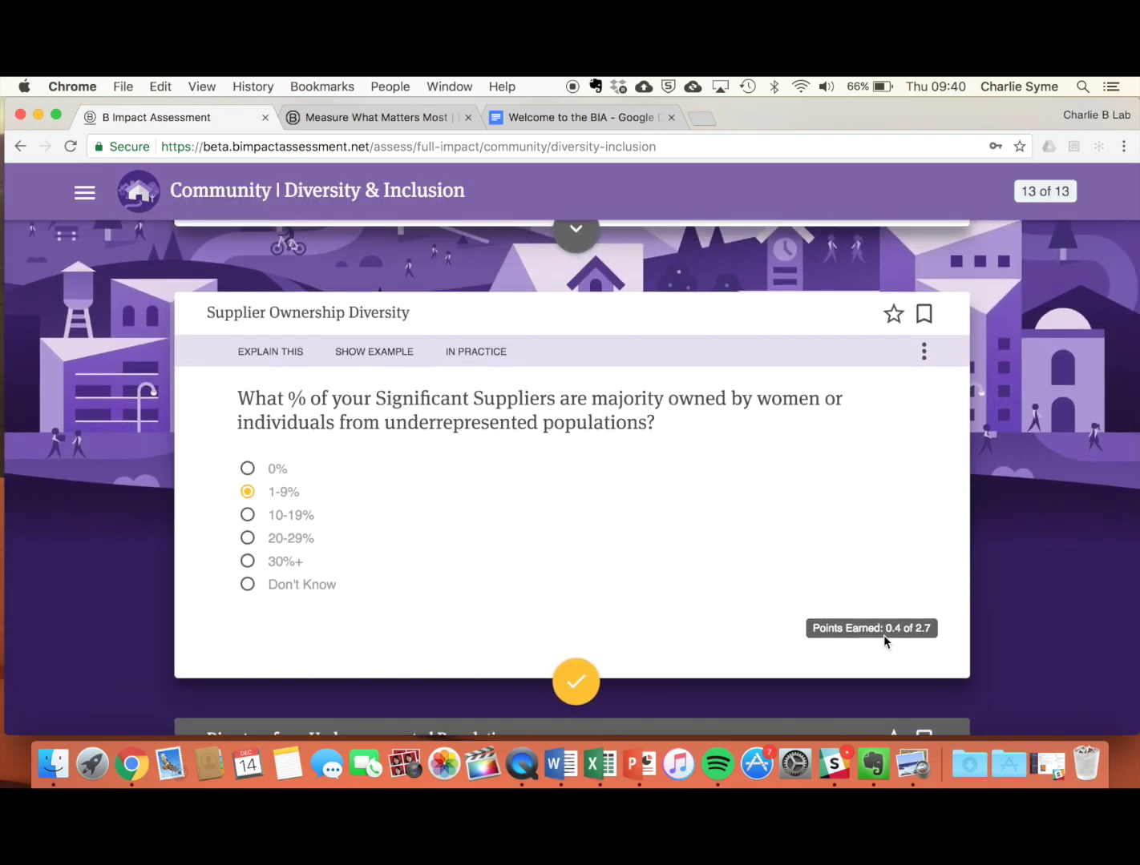
scroll(668, 612, up, 6)
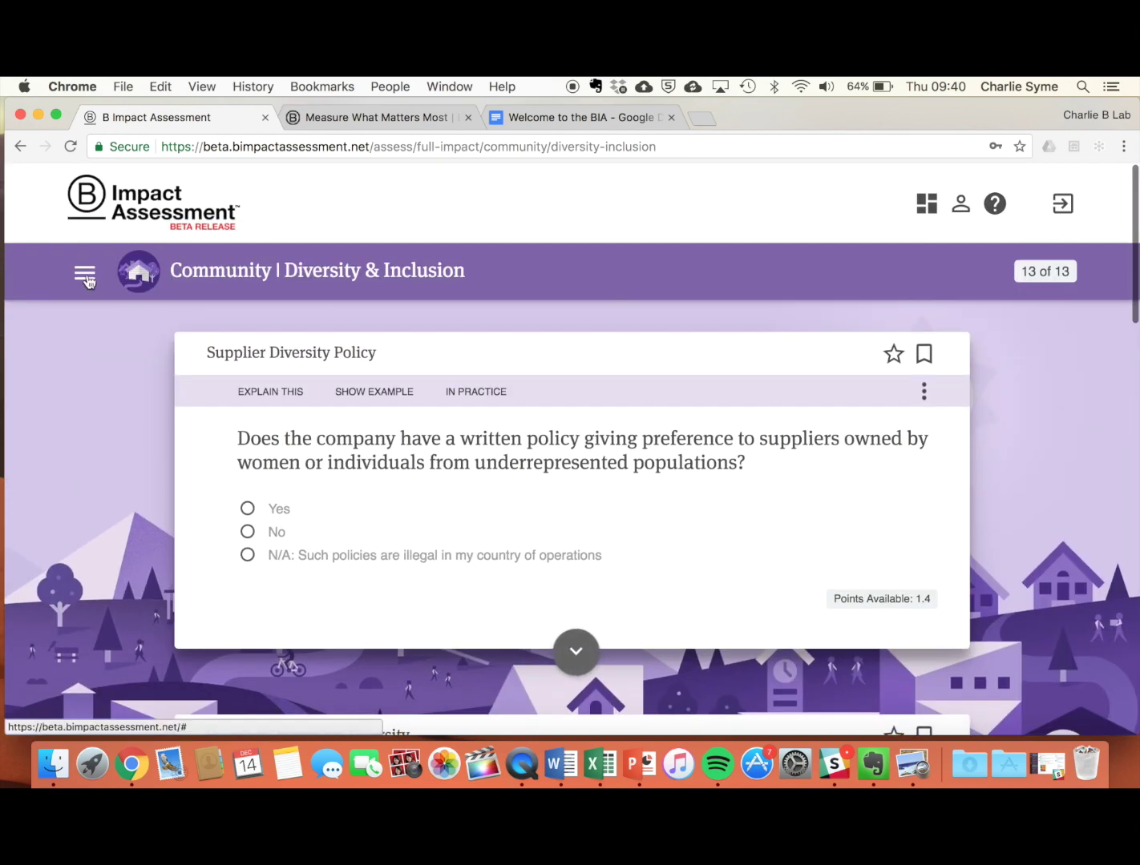
click(84, 272)
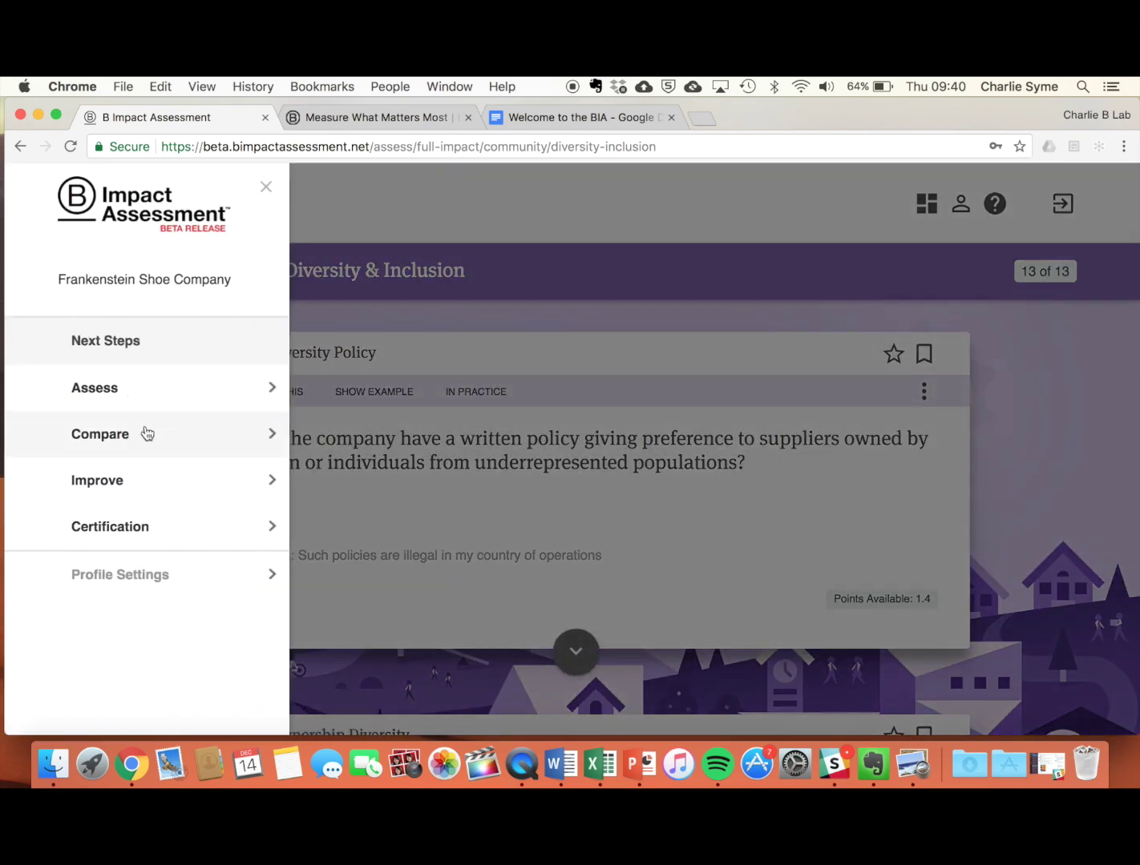
click(153, 436)
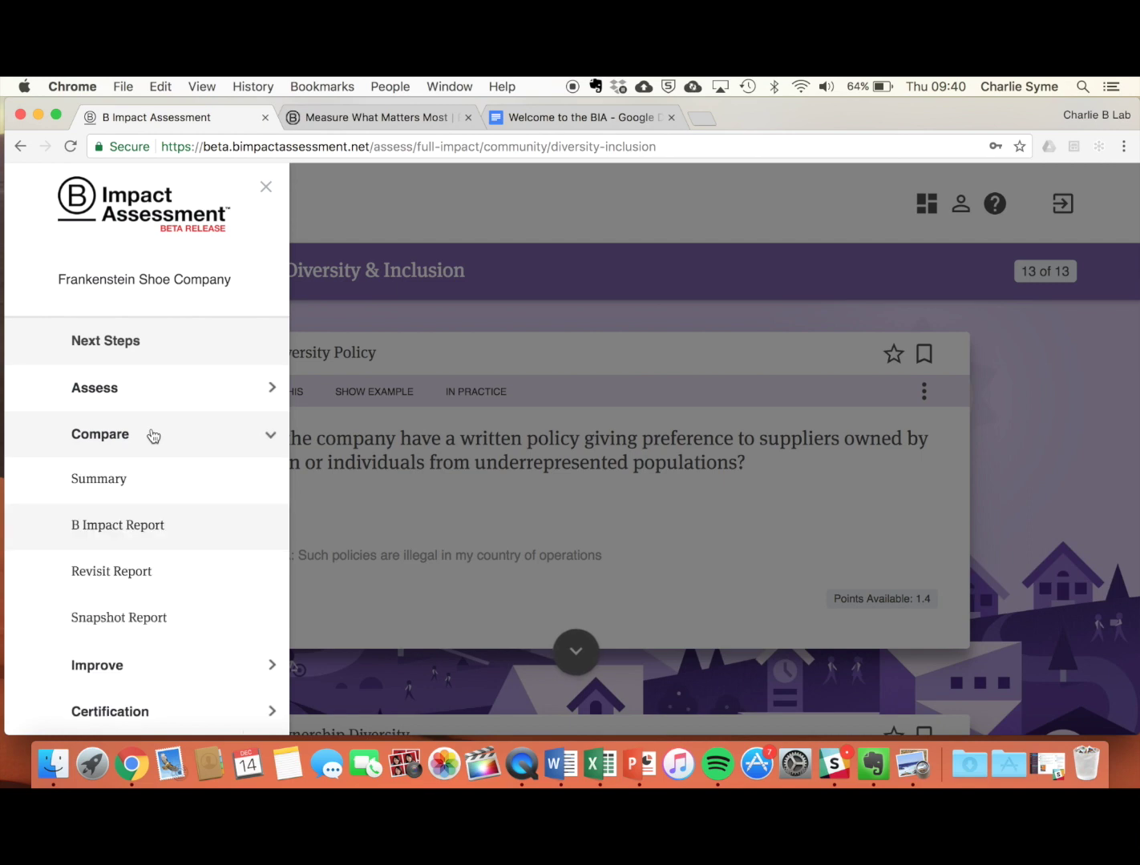
click(154, 531)
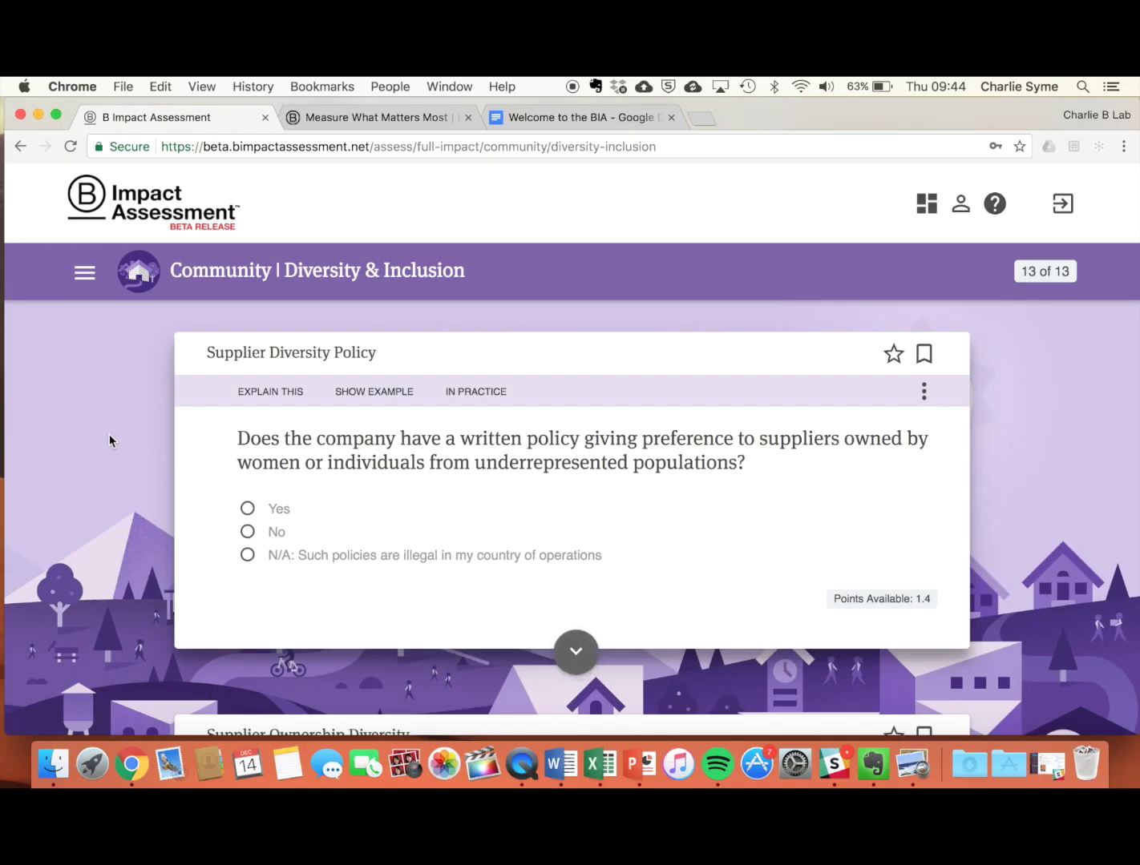
Open the Assess Summary dashboard and review Governance, Community, Environment and Customers progress
click(84, 271)
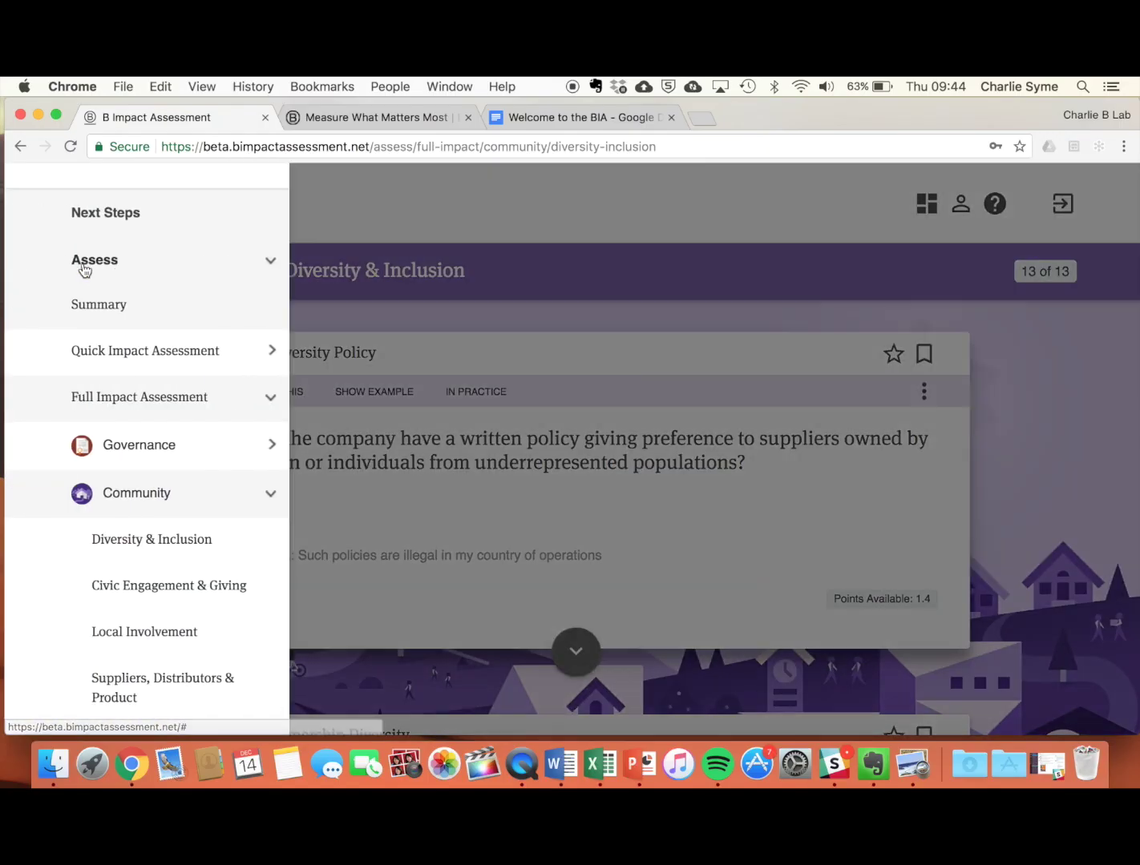
click(152, 314)
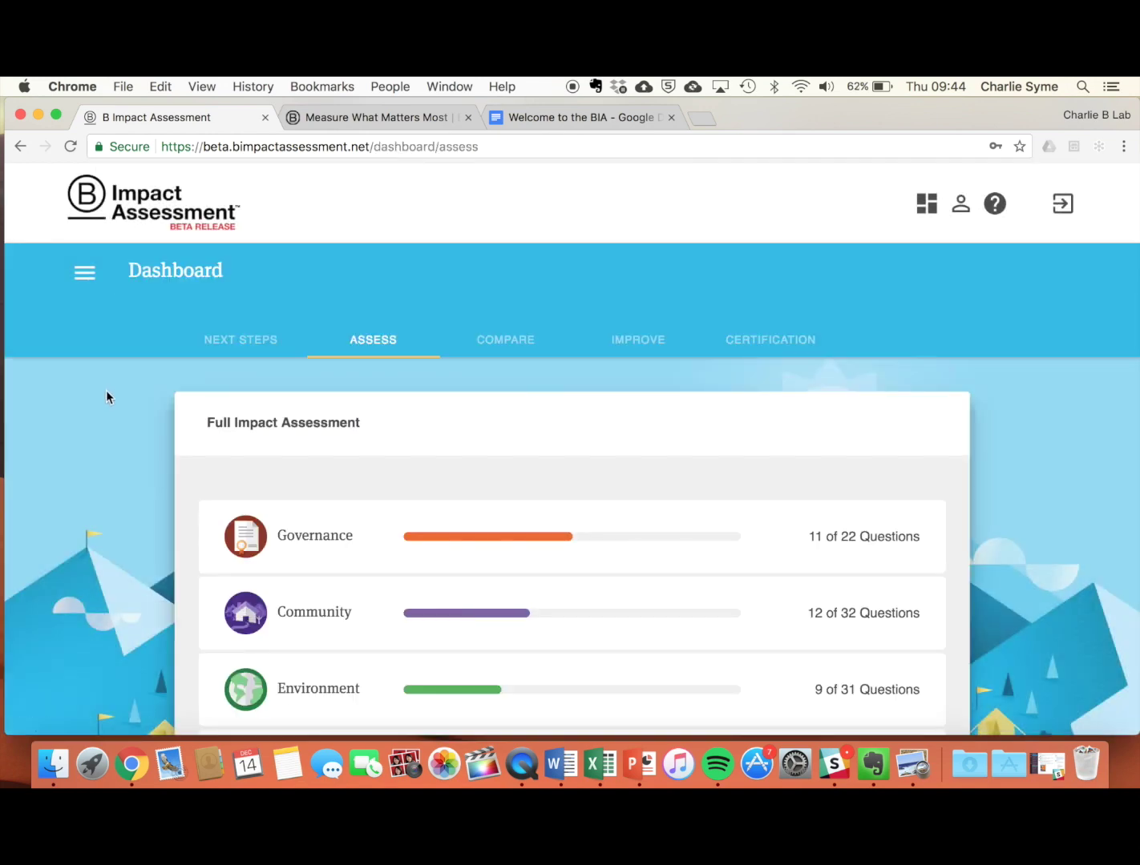
scroll(105, 390, down, 2)
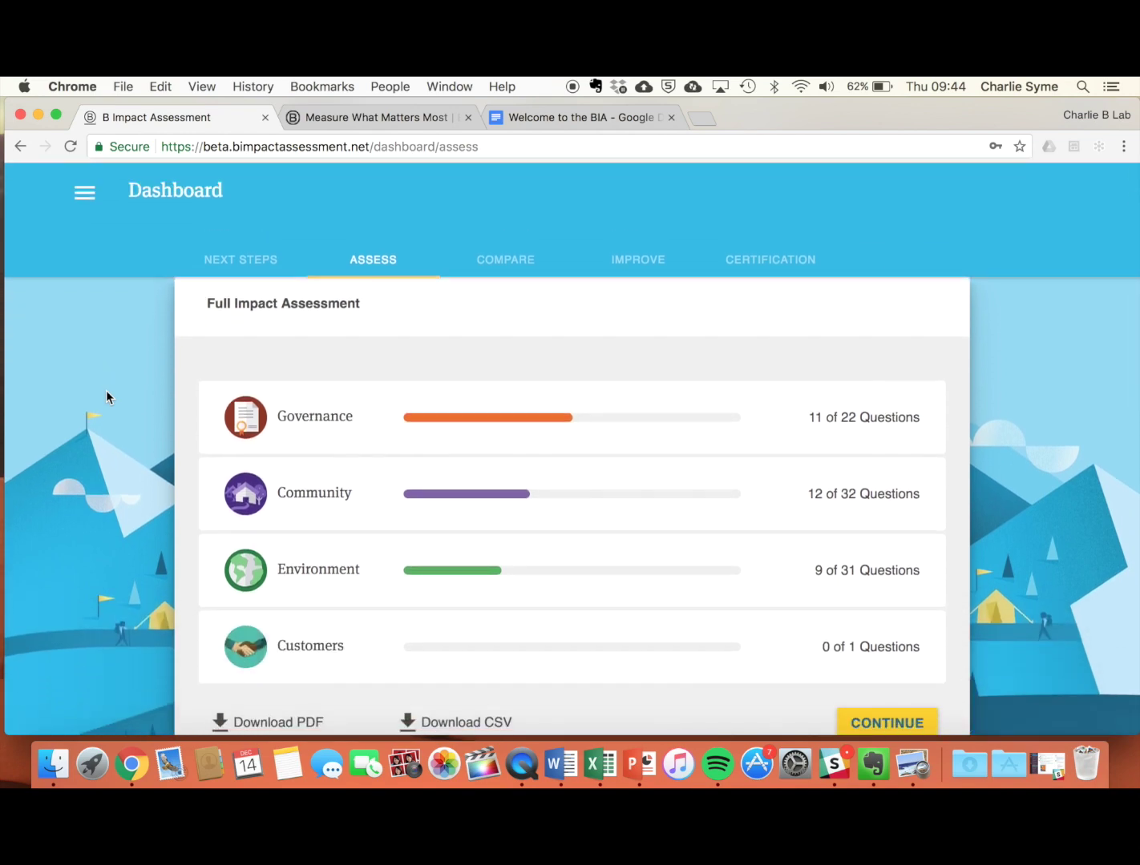
scroll(105, 390, down, 3)
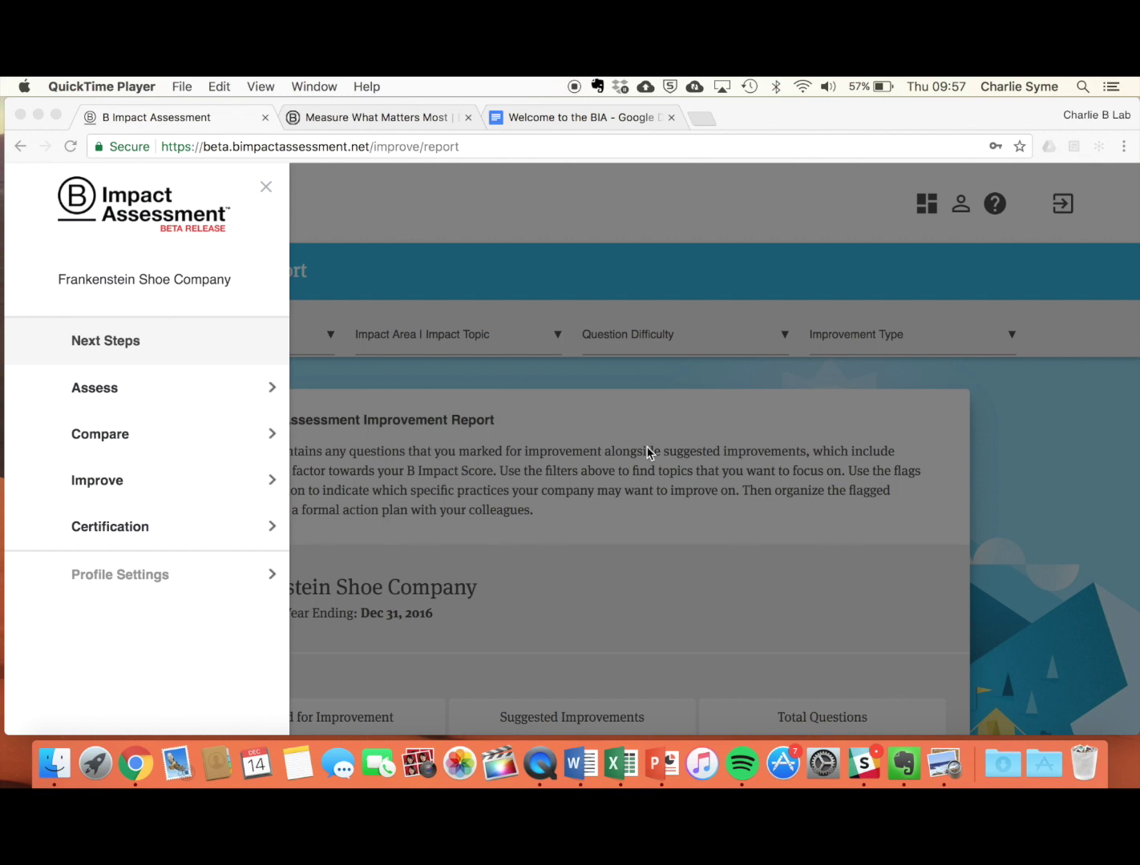
Open the Improvement Report from the Improve section of the side menu
click(265, 480)
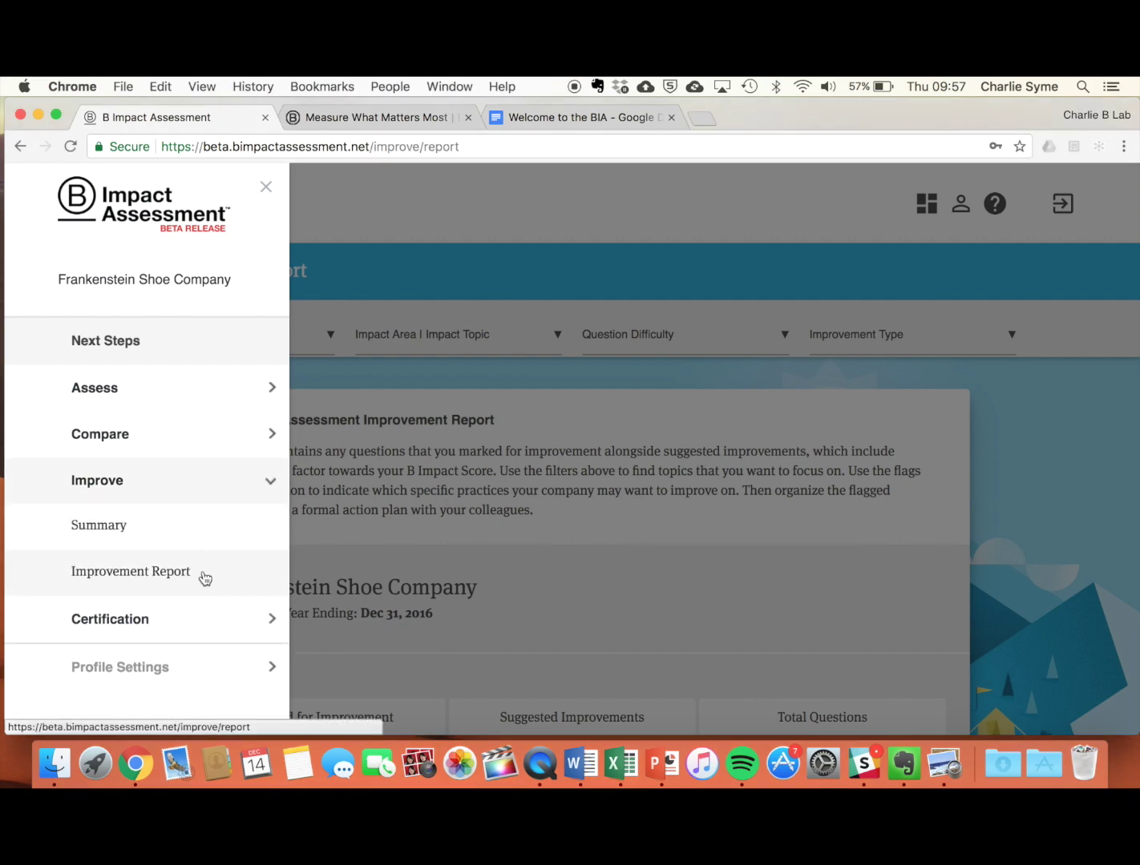
click(205, 575)
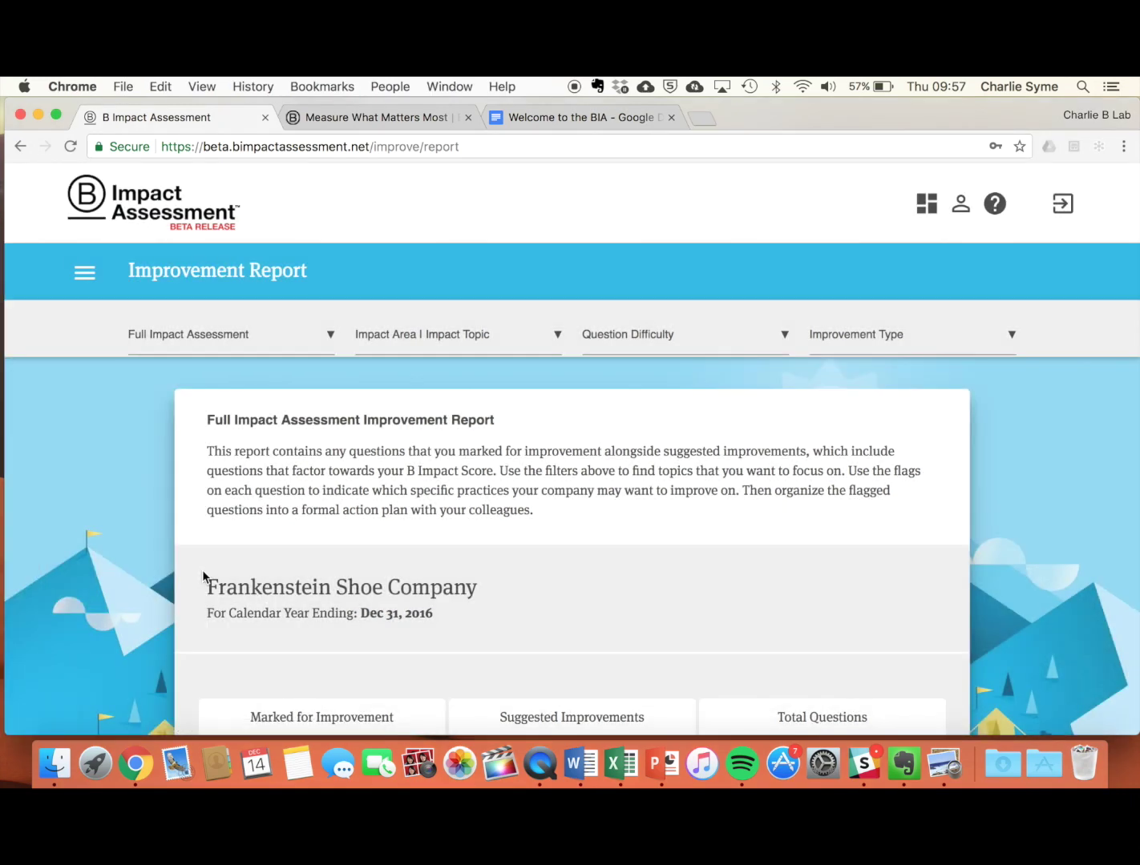
scroll(202, 570, down, 1)
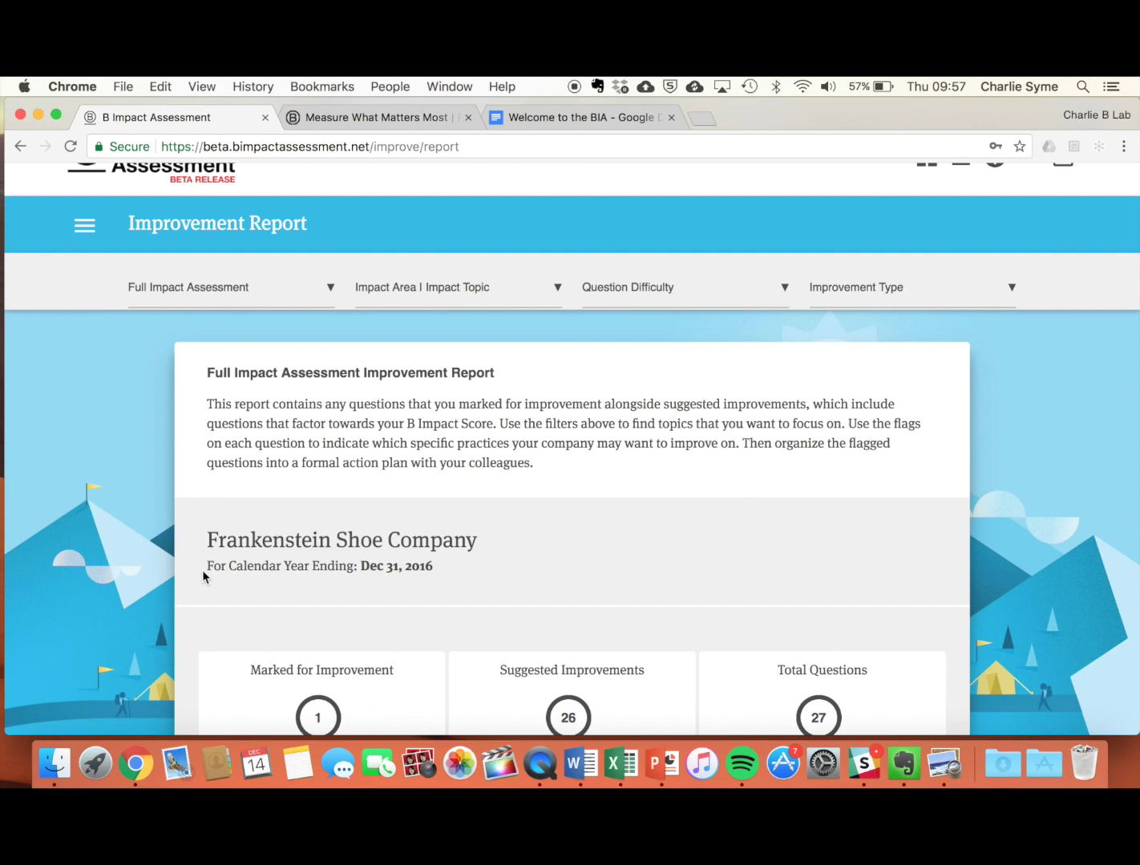
scroll(202, 570, down, 1)
scroll(202, 569, up, 2)
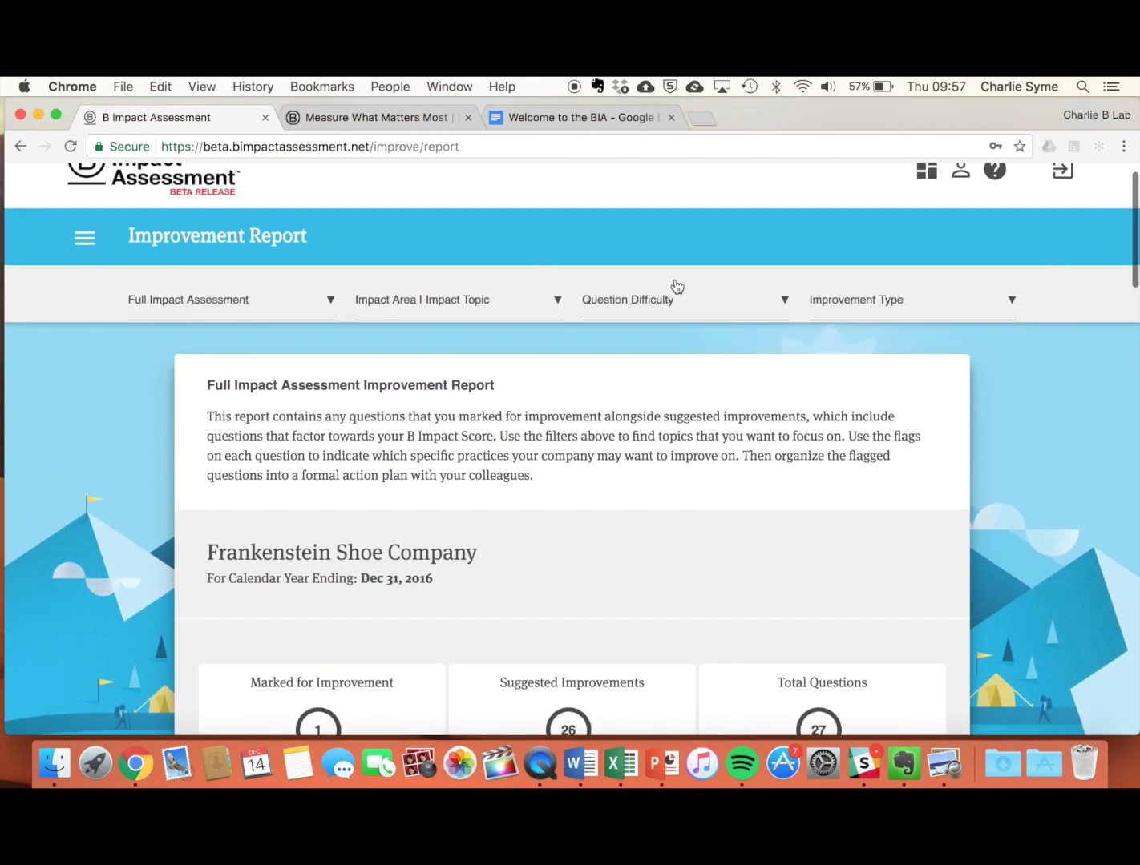
Filter the Improvement Report's Question Difficulty to Easy
click(705, 302)
click(630, 336)
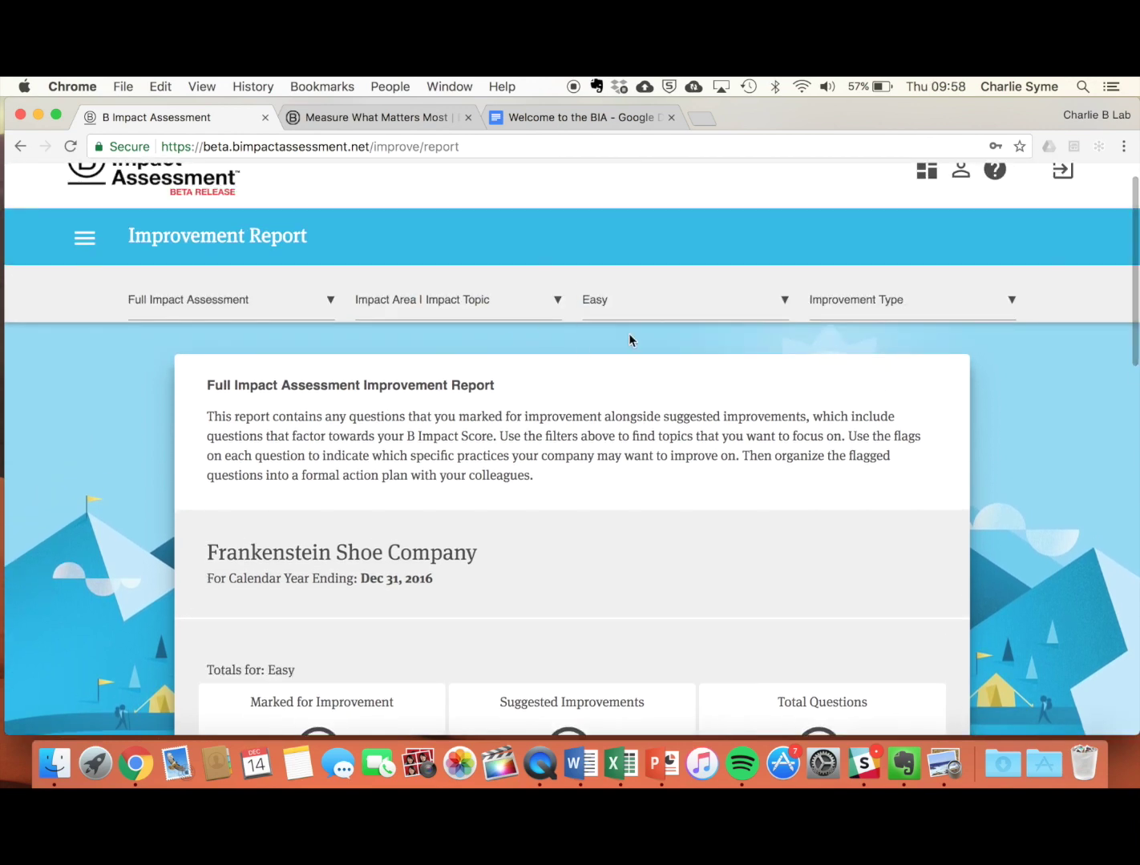
scroll(142, 537, down, 5)
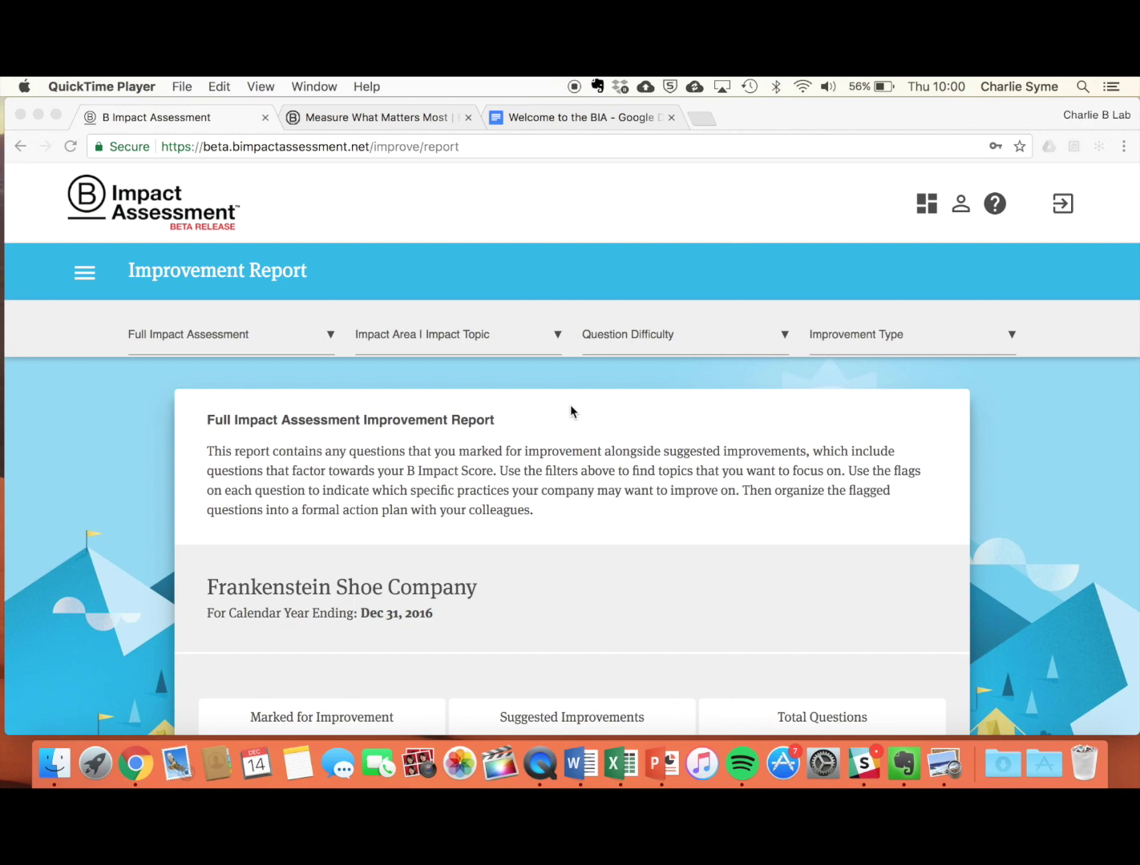
Go to the profile's Team Members tab and start adding a new team member
click(961, 213)
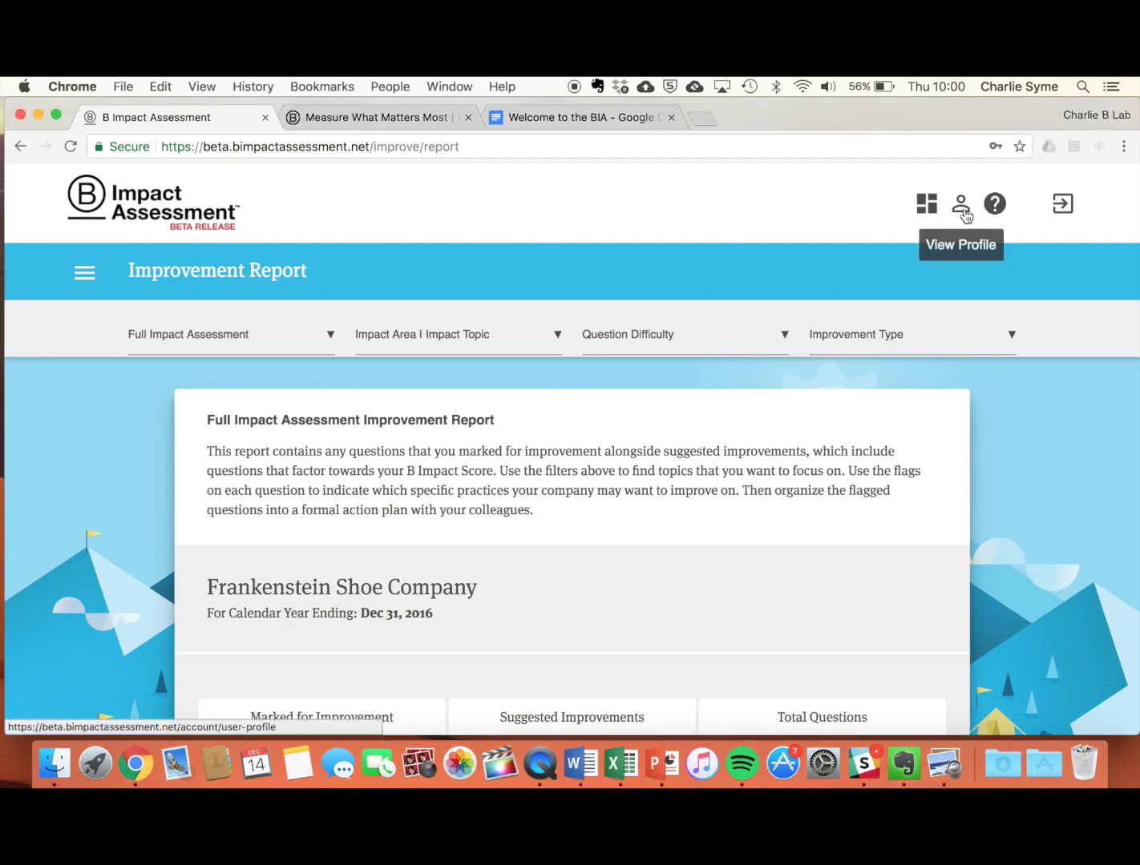
click(964, 215)
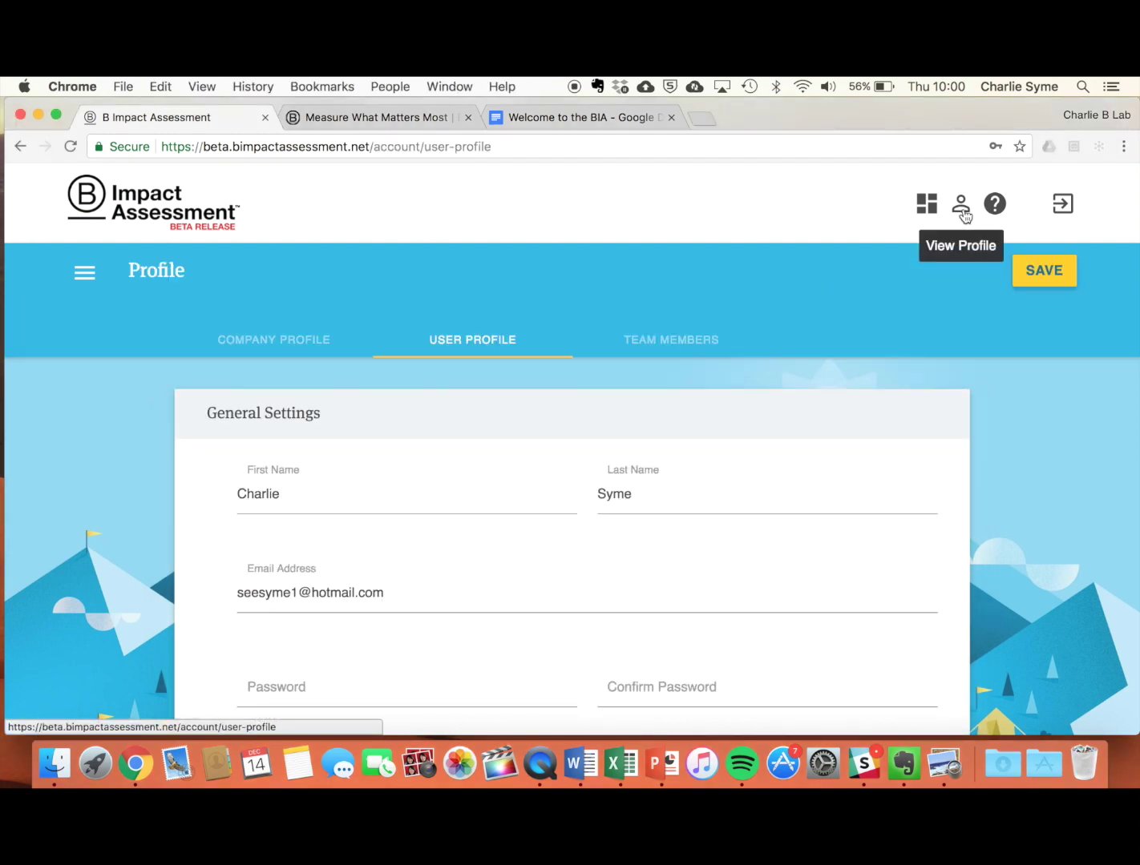
click(657, 341)
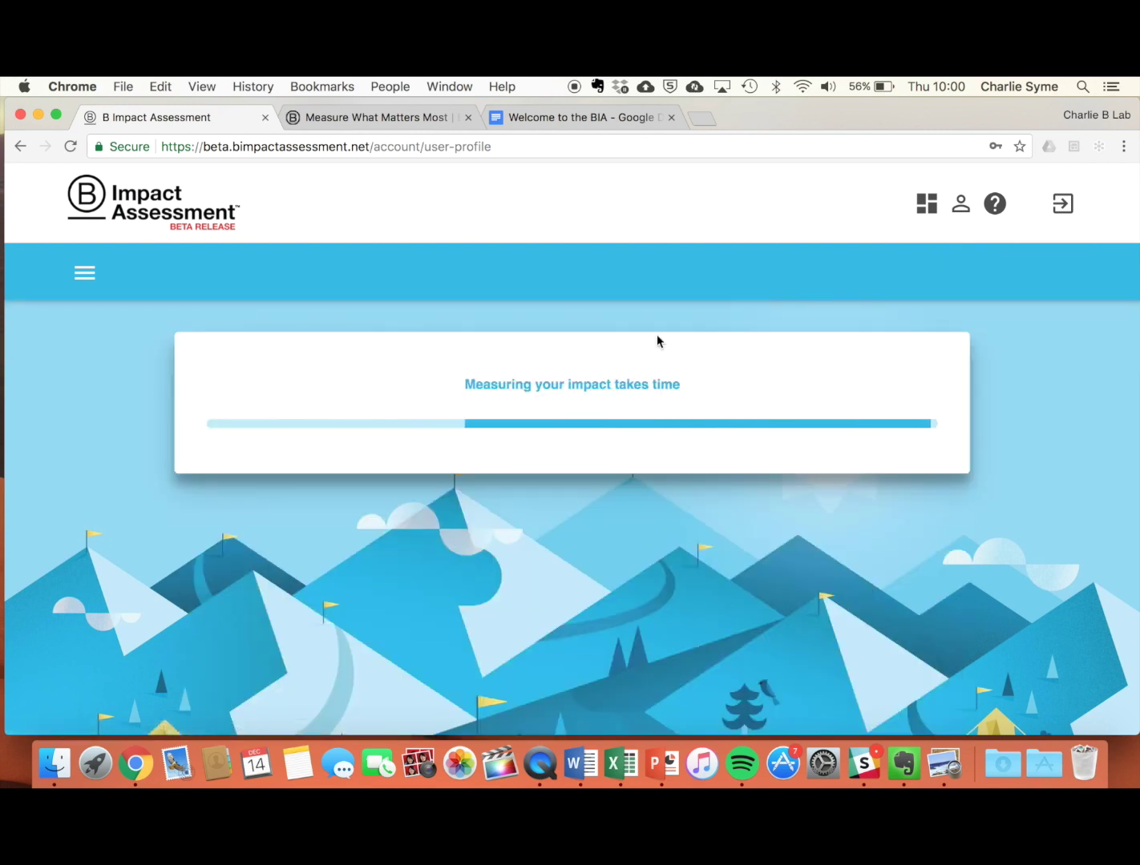
click(922, 580)
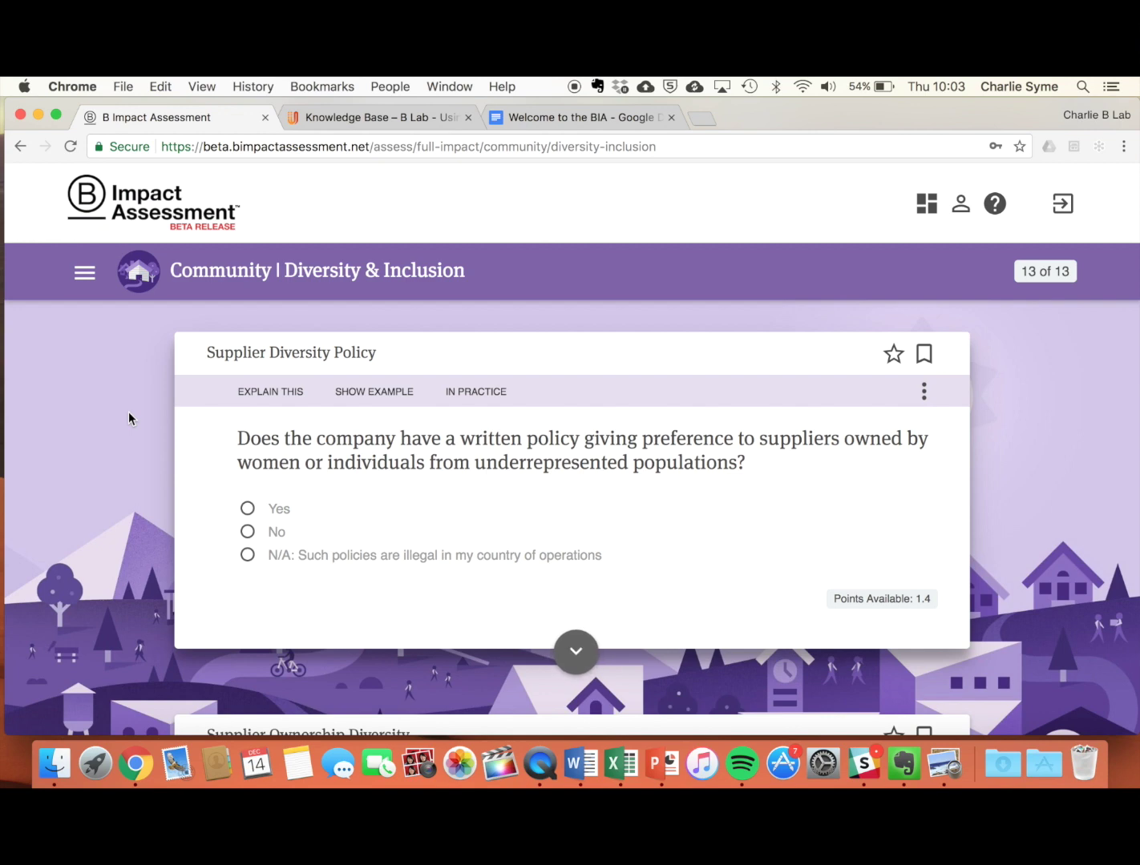
Open the B Lab Knowledge Base from the page footer in a new tab
scroll(128, 412, down, 5)
scroll(128, 412, down, 15)
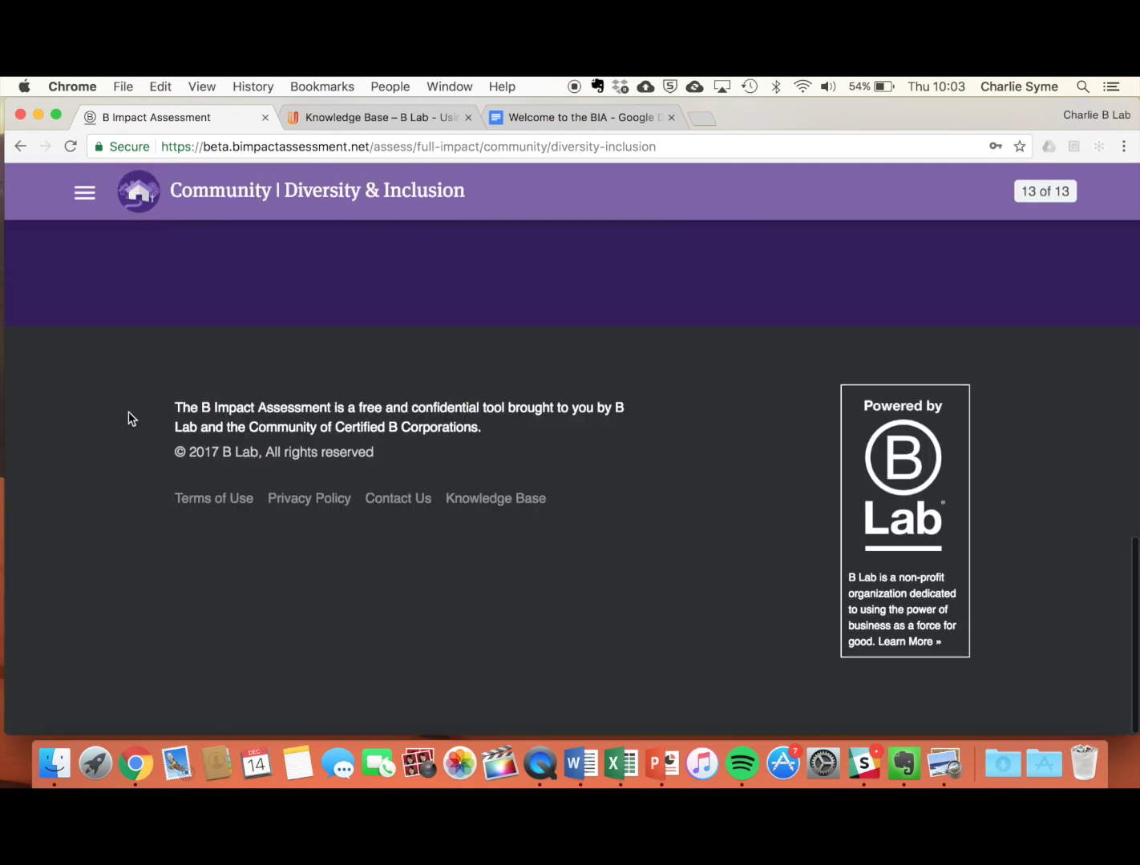
click(494, 501)
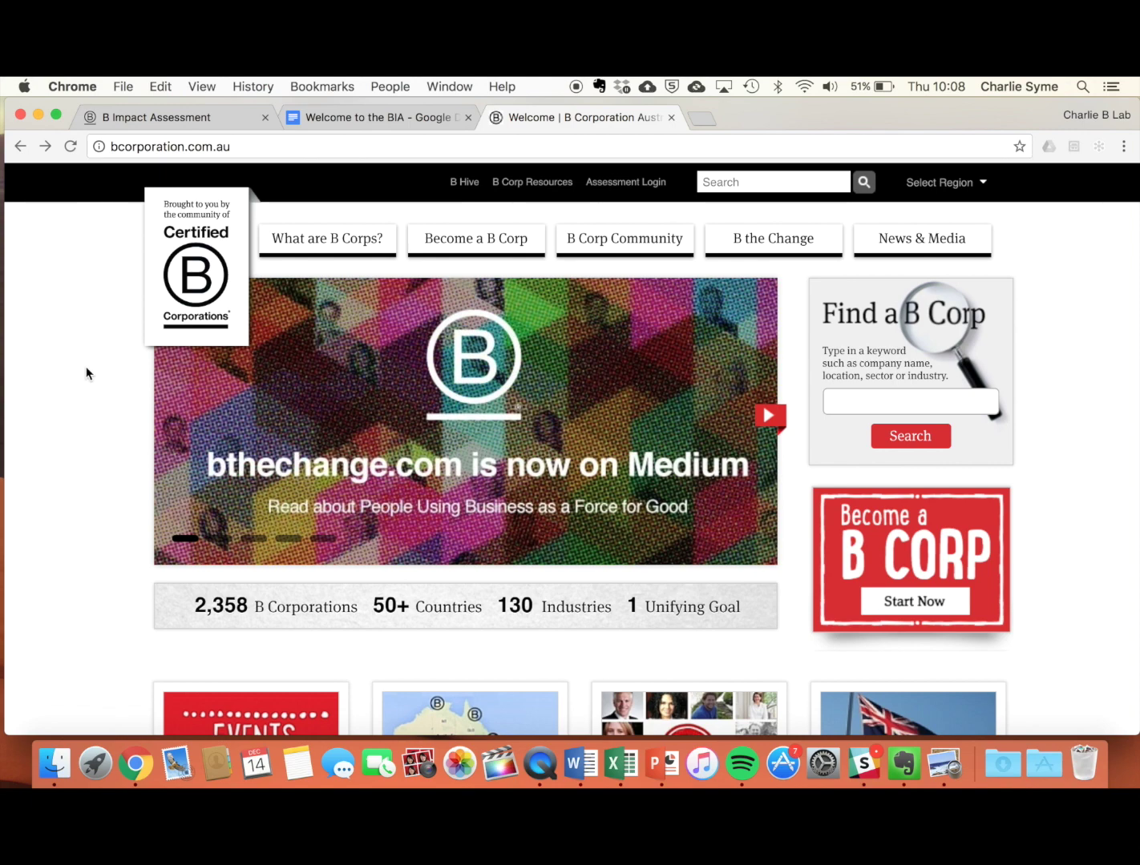
Open the Events Calendar on bcorporation.com.au and browse the Sydney Xmas drinks and webinars
scroll(86, 373, down, 5)
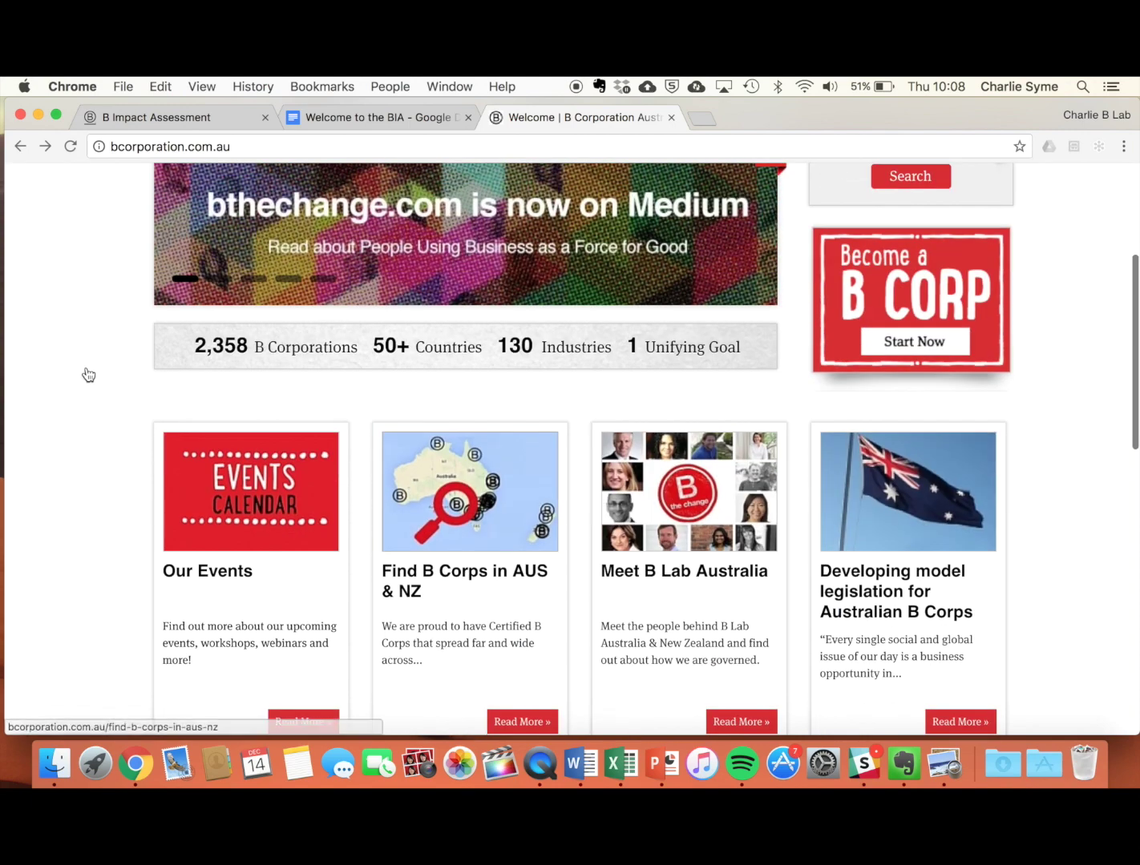
click(270, 475)
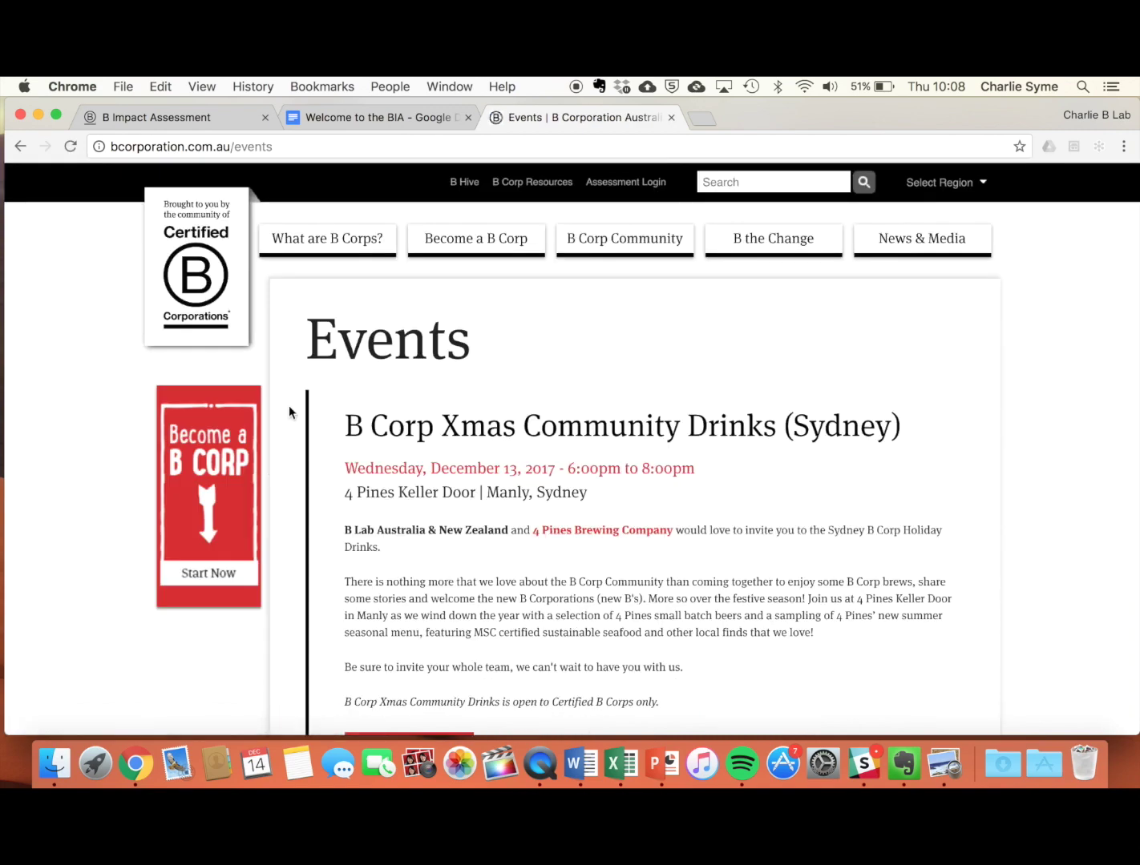
scroll(288, 409, down, 2)
scroll(289, 413, down, 10)
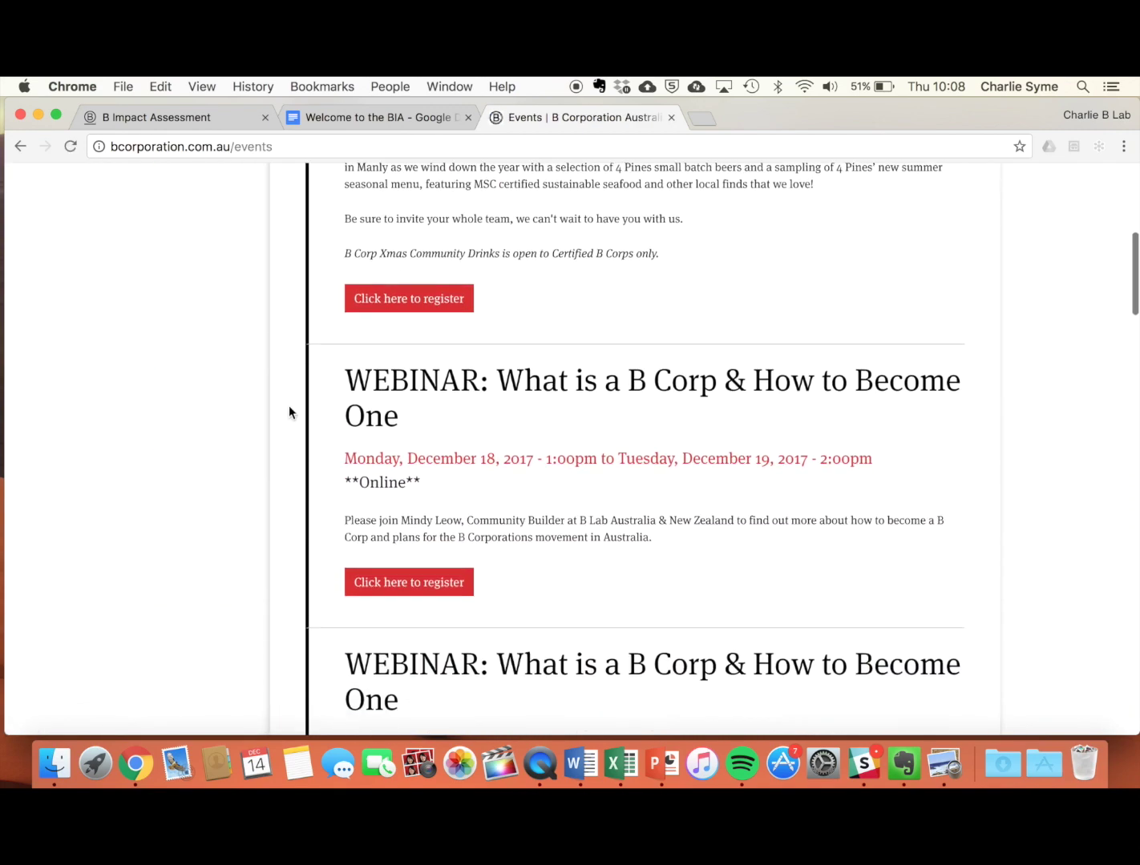